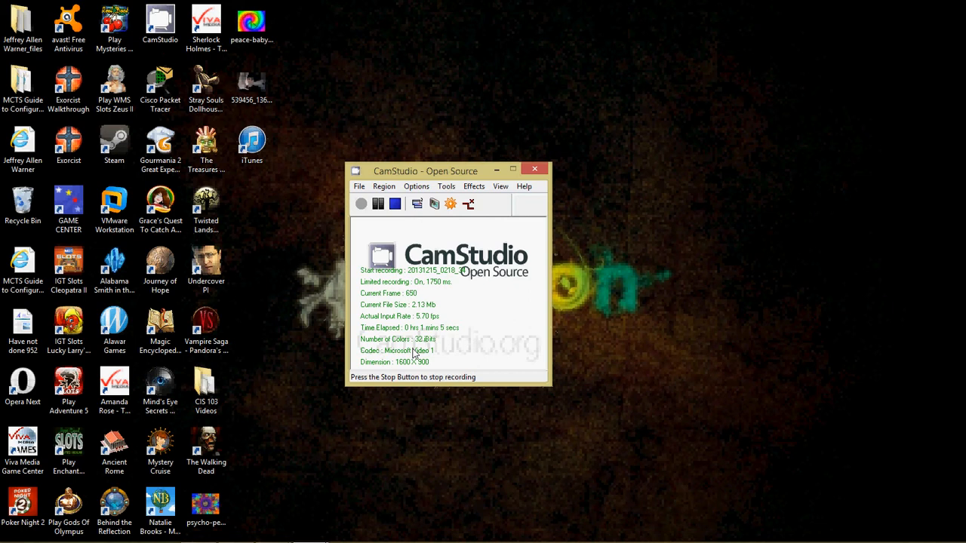
Step: Switch to the Windows Server 2008 virtual machine in VMware and display the Roles page of Server Manager
{"action": "mouse_move", "coordinate": [338, 532]}
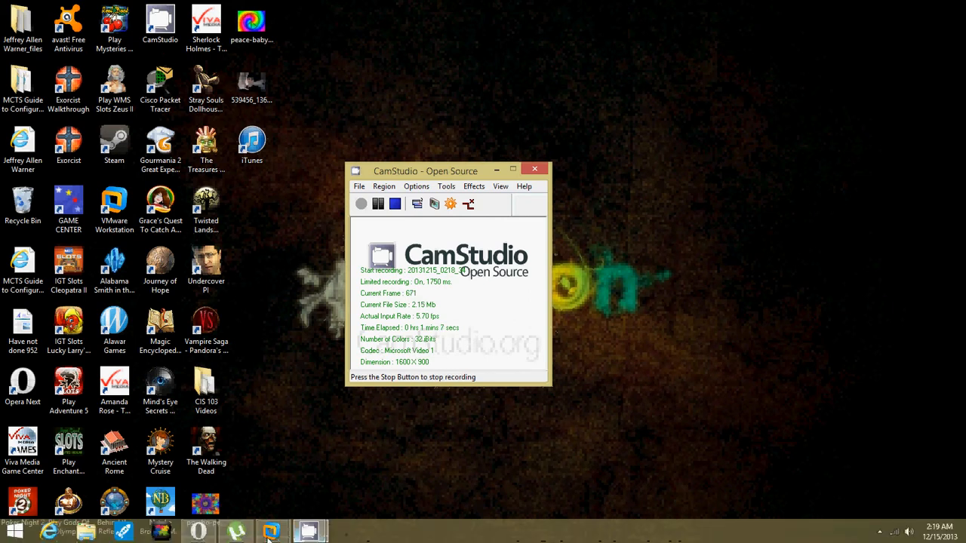
{"action": "mouse_move", "coordinate": [270, 532]}
{"action": "left_click", "coordinate": [249, 472]}
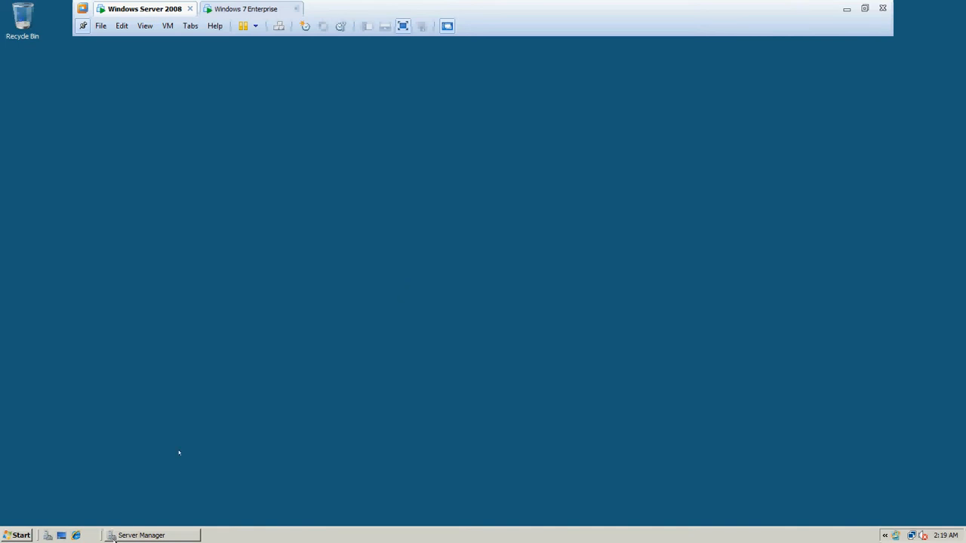
{"action": "left_click", "coordinate": [113, 537]}
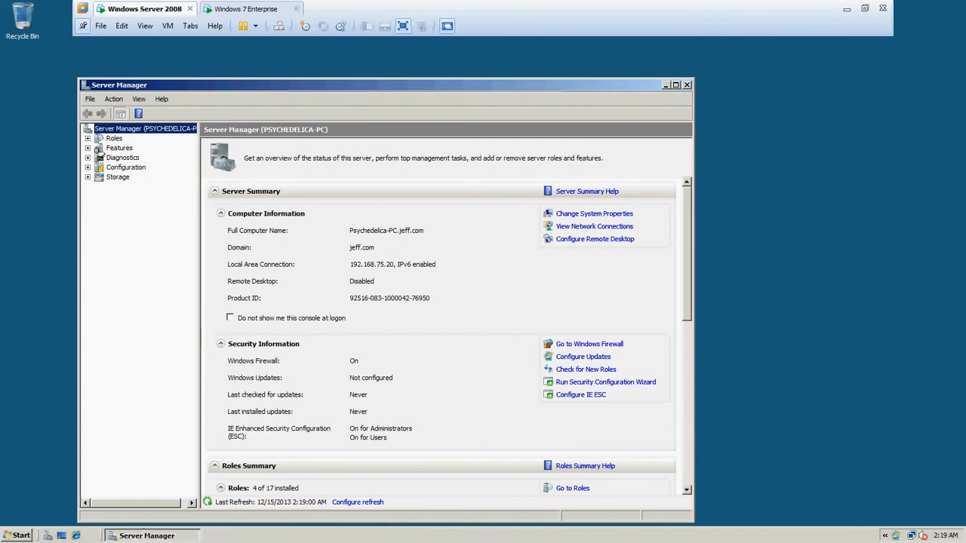
{"action": "left_click", "coordinate": [98, 139]}
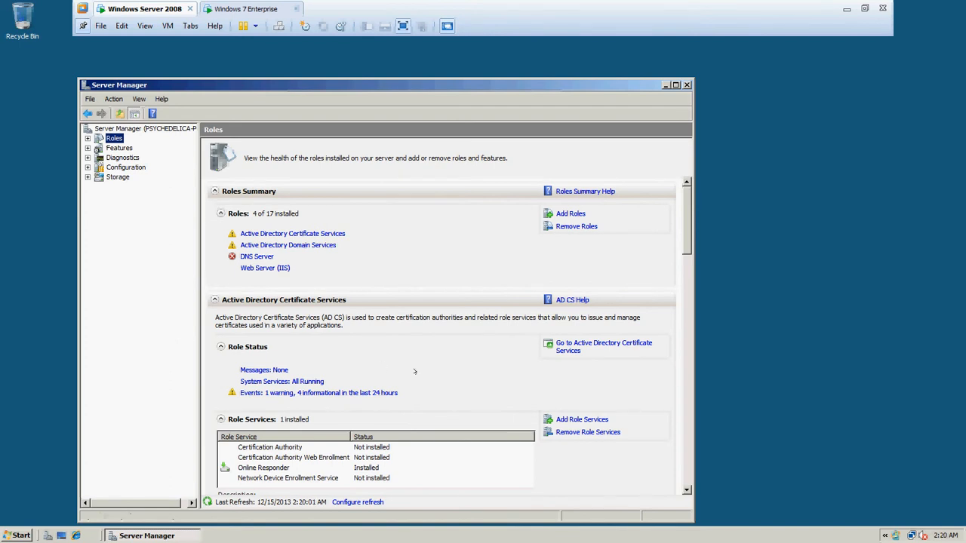
Step: Add the Certification Authority and Certification Authority Web Enrollment role services to Active Directory Certificate Services, also trying Network Device Enrollment Service
{"action": "left_click", "coordinate": [581, 419]}
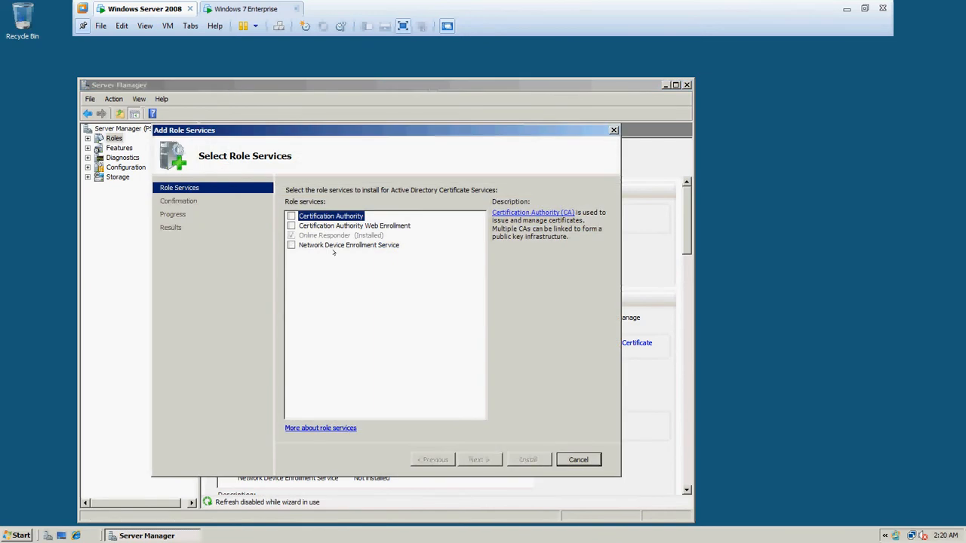
{"action": "left_click", "coordinate": [291, 226]}
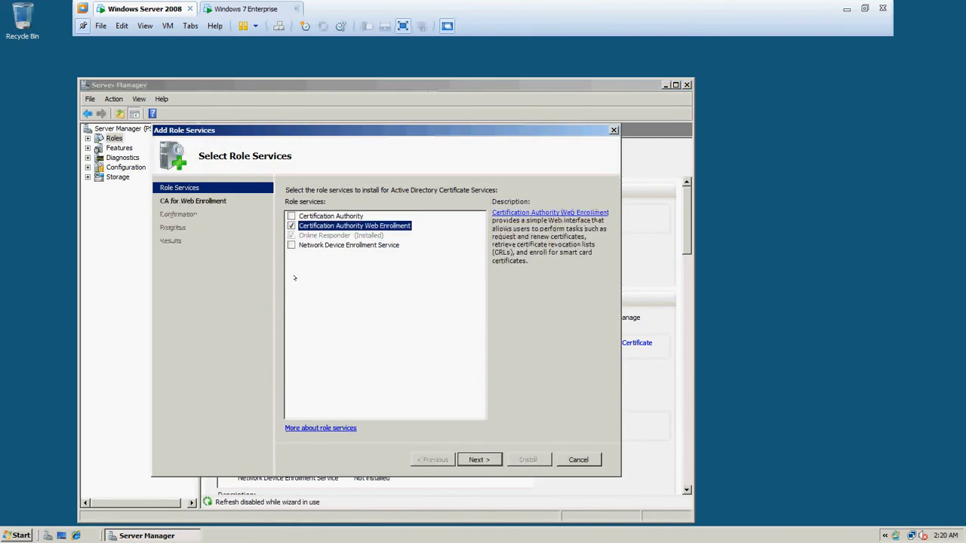
{"action": "left_click", "coordinate": [291, 216]}
{"action": "left_click", "coordinate": [347, 245]}
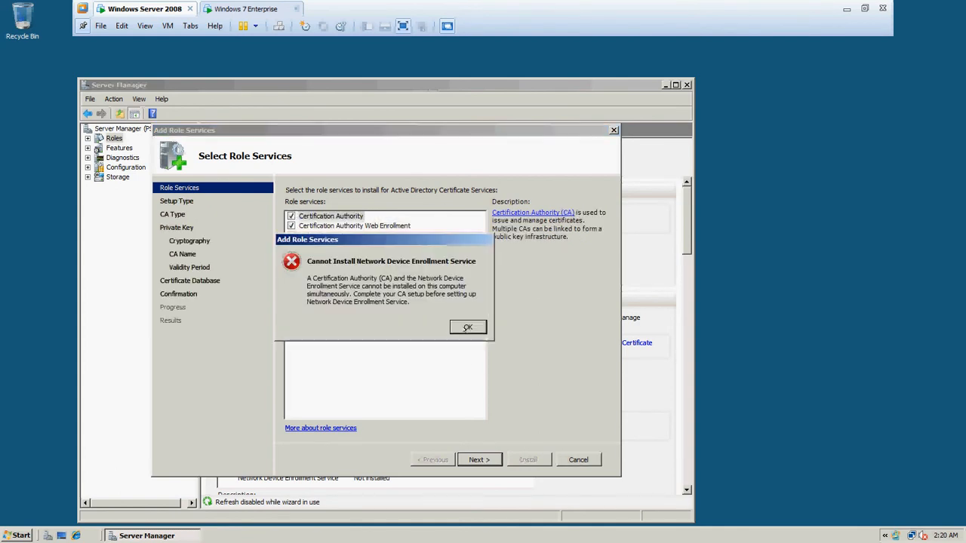
{"action": "left_click", "coordinate": [468, 327]}
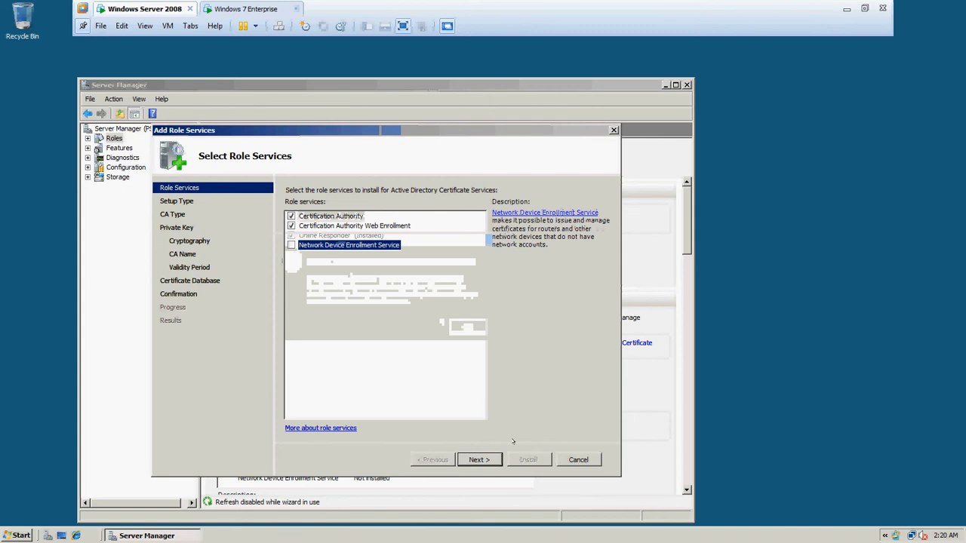
{"action": "left_click", "coordinate": [485, 459]}
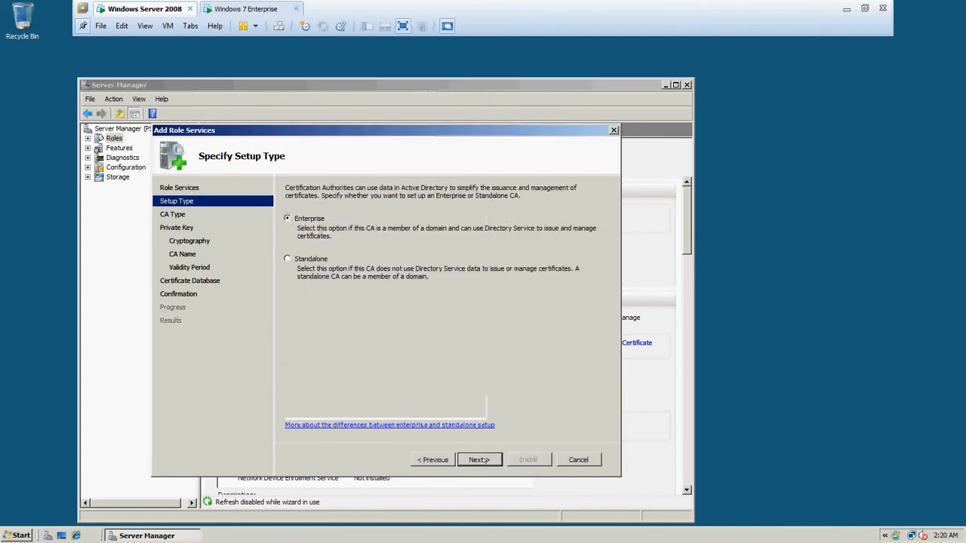
Step: Accept an Enterprise root CA with a new 2048-bit RSA private key, sha1 hash, 5-year validity and the default name and database locations
{"action": "left_click", "coordinate": [482, 460]}
{"action": "left_click", "coordinate": [482, 460]}
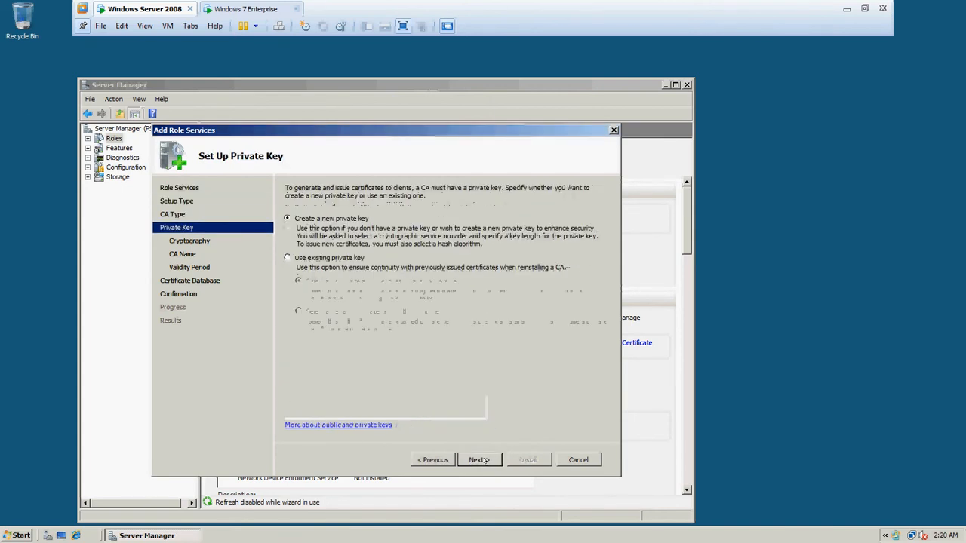
{"action": "left_click", "coordinate": [481, 460]}
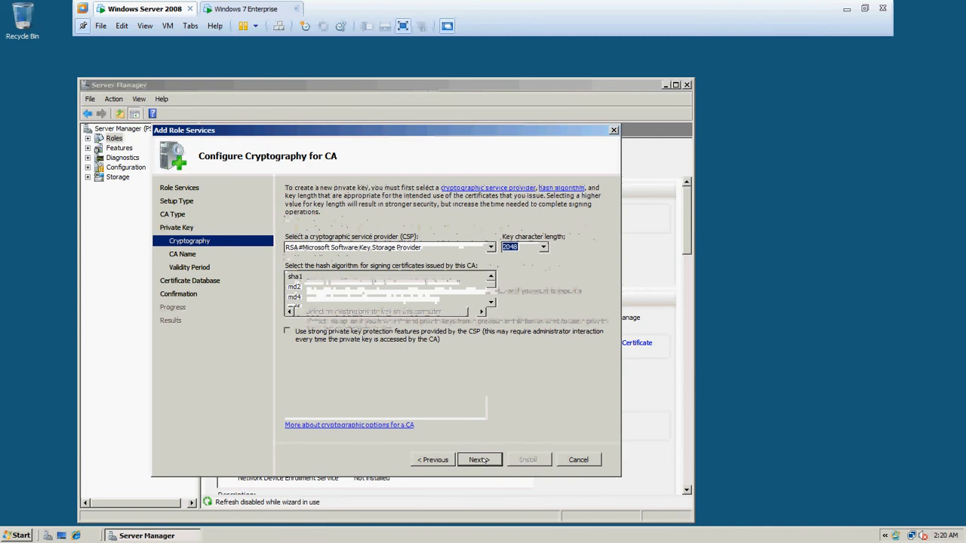
{"action": "left_click", "coordinate": [479, 460]}
{"action": "left_click", "coordinate": [479, 460]}
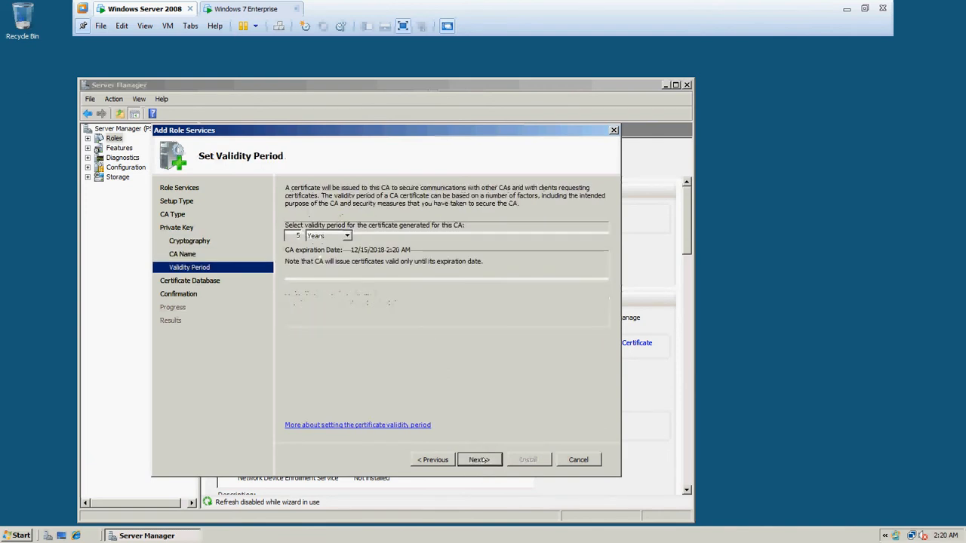
{"action": "left_click", "coordinate": [481, 460]}
{"action": "left_click", "coordinate": [481, 459]}
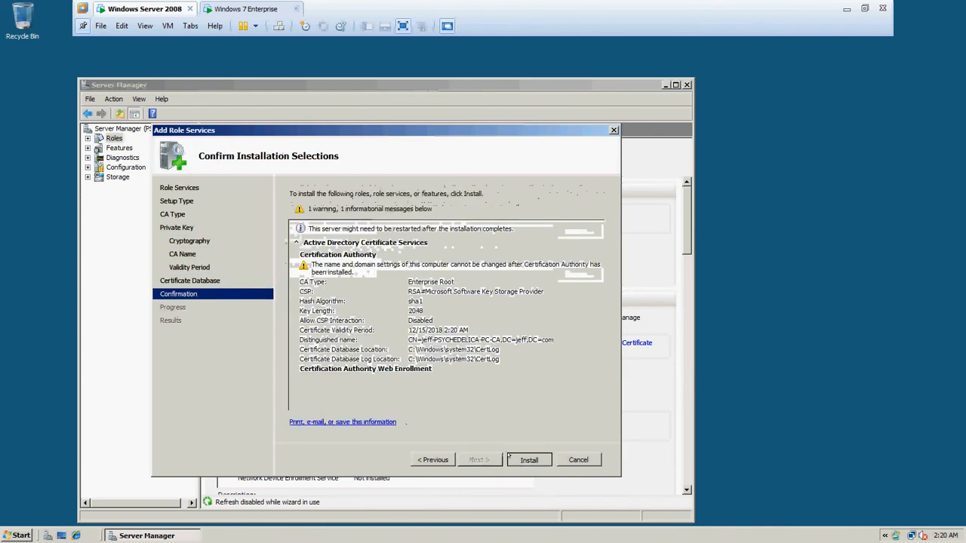
Step: Install the selected role services and close both the wizard and Server Manager
{"action": "left_click", "coordinate": [511, 458]}
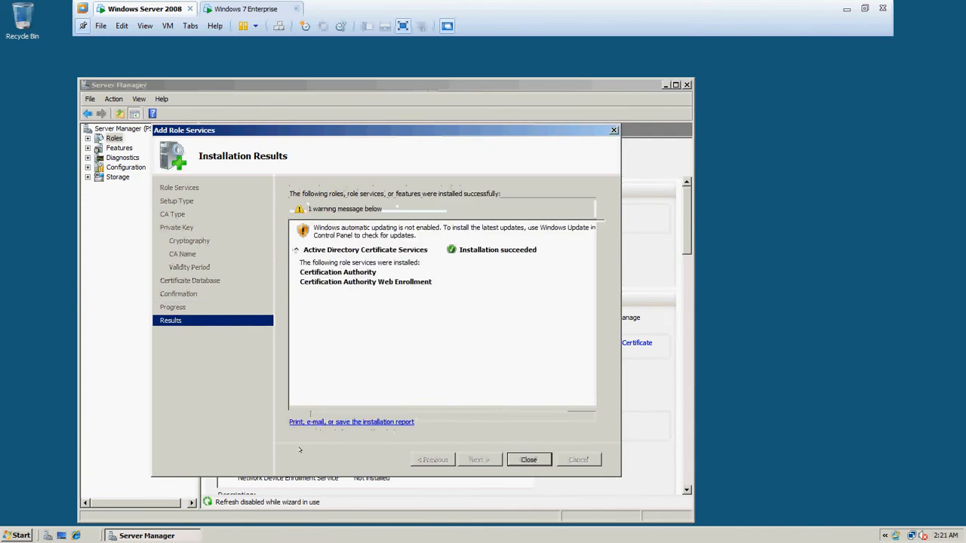
{"action": "left_click", "coordinate": [517, 459]}
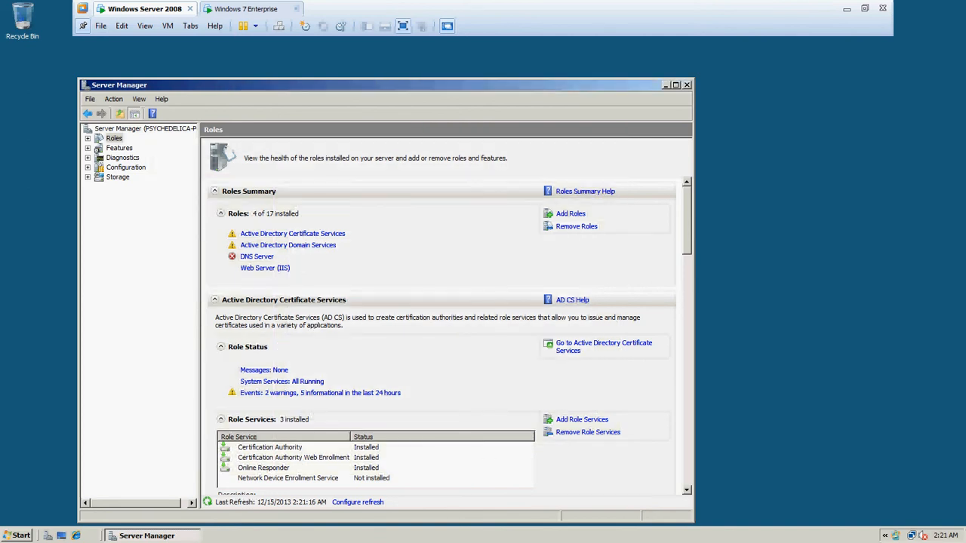
{"action": "left_click", "coordinate": [687, 85]}
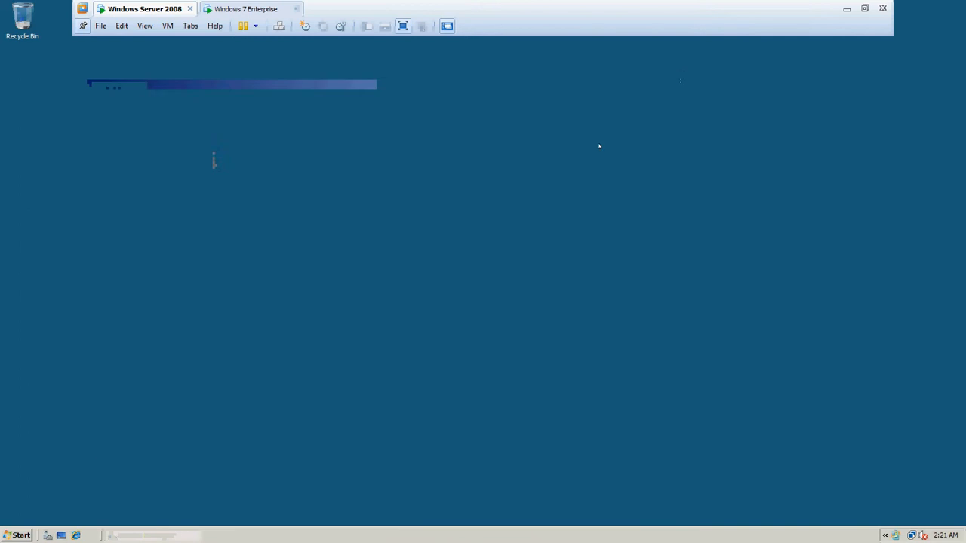
Step: Open Internet Information Services (IIS) Manager and connect to the PSYCHEDELICA-PC server
{"action": "left_click", "coordinate": [10, 535]}
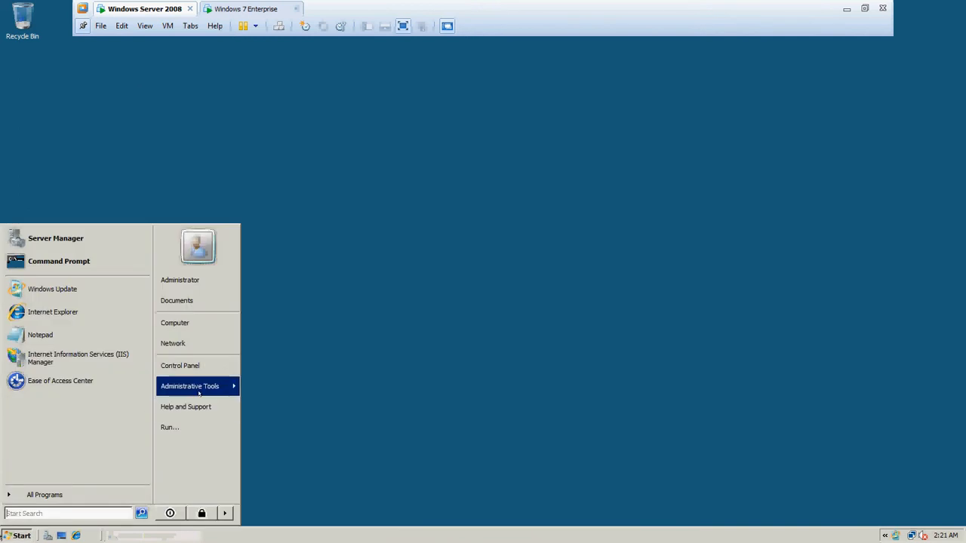
{"action": "mouse_move", "coordinate": [199, 391]}
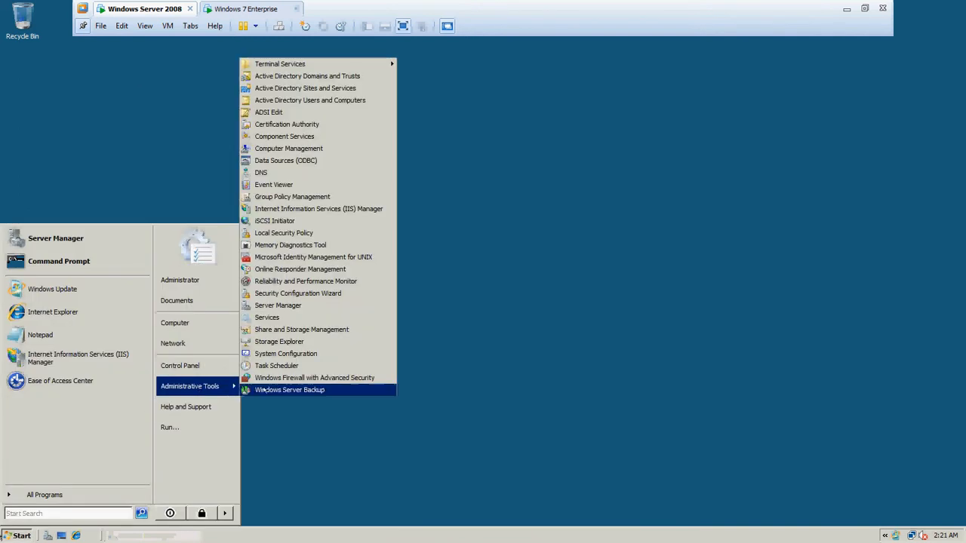
{"action": "left_click", "coordinate": [316, 209]}
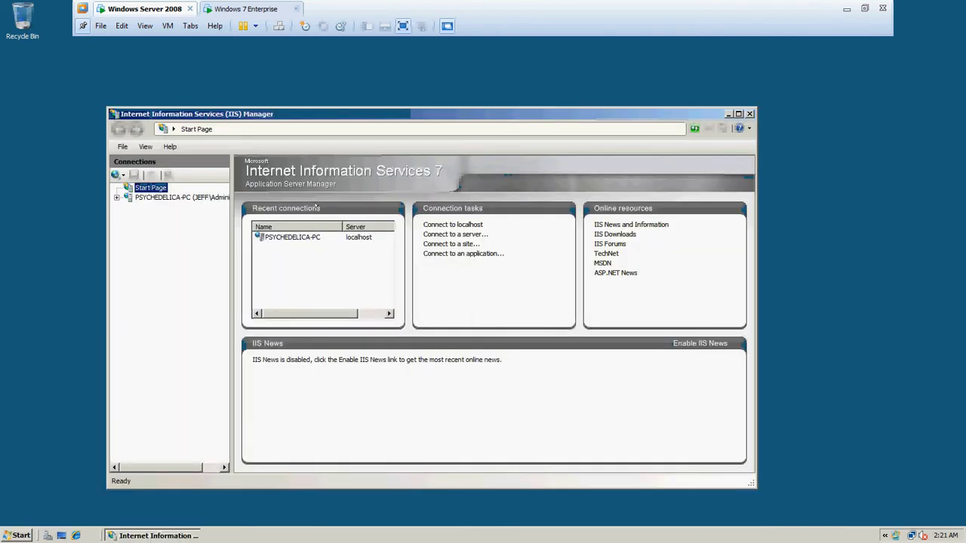
{"action": "left_click", "coordinate": [308, 237]}
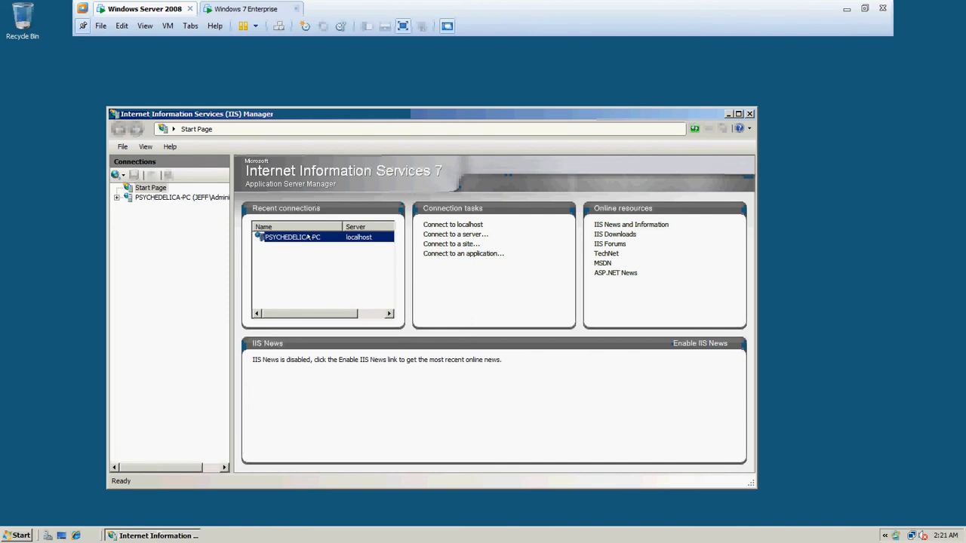
{"action": "double_click", "coordinate": [299, 240]}
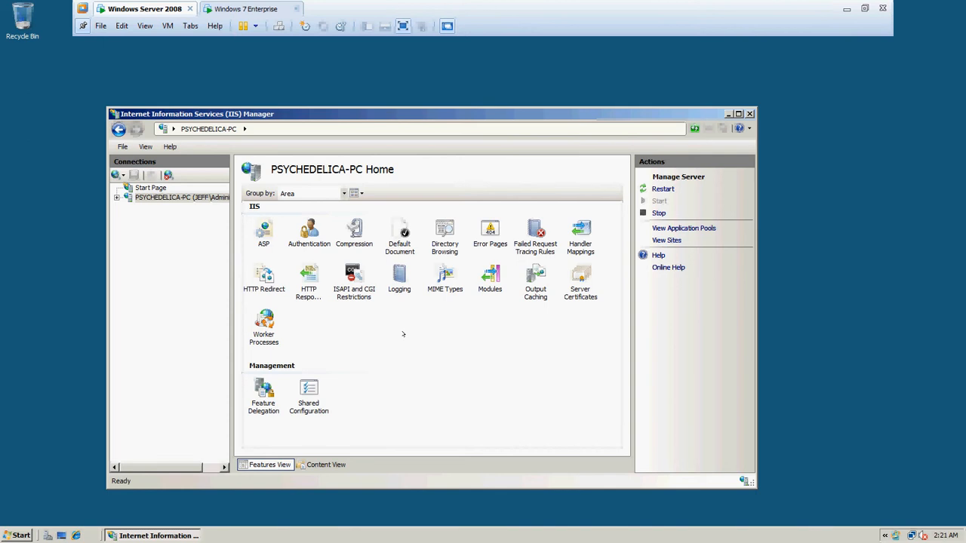
Step: Expand the PSYCHEDELICA-PC node, look at its Sites list, and open the server's Server Certificates feature
{"action": "double_click", "coordinate": [160, 198]}
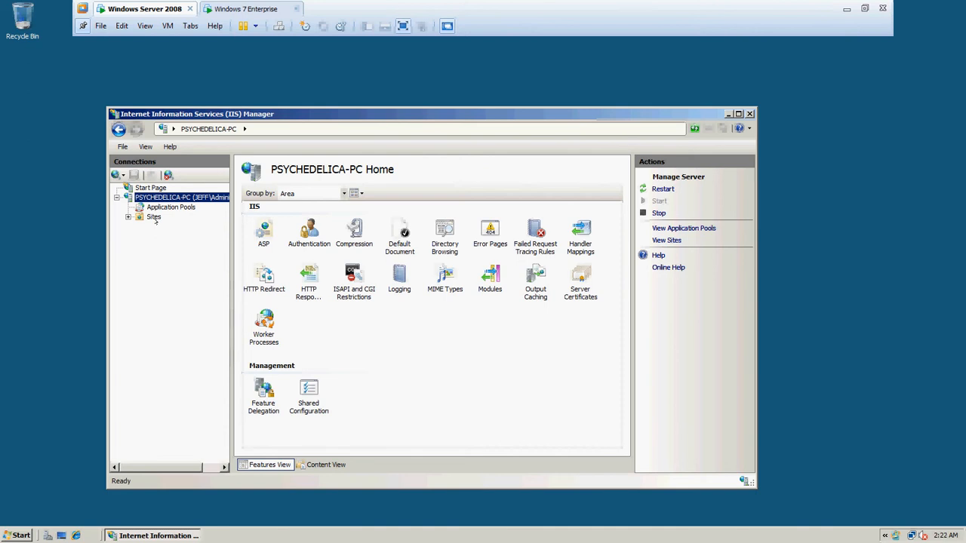
{"action": "left_click", "coordinate": [153, 217]}
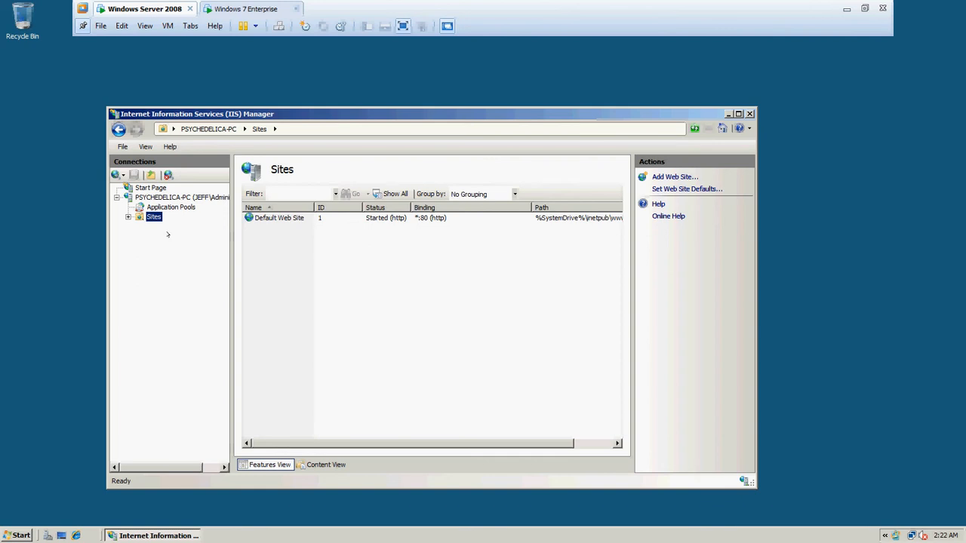
{"action": "left_click", "coordinate": [177, 197]}
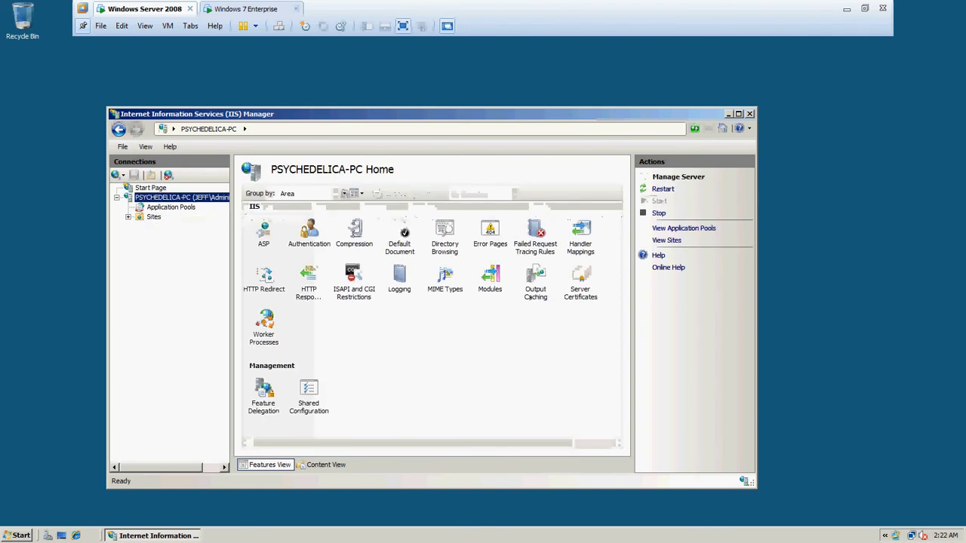
{"action": "double_click", "coordinate": [578, 281]}
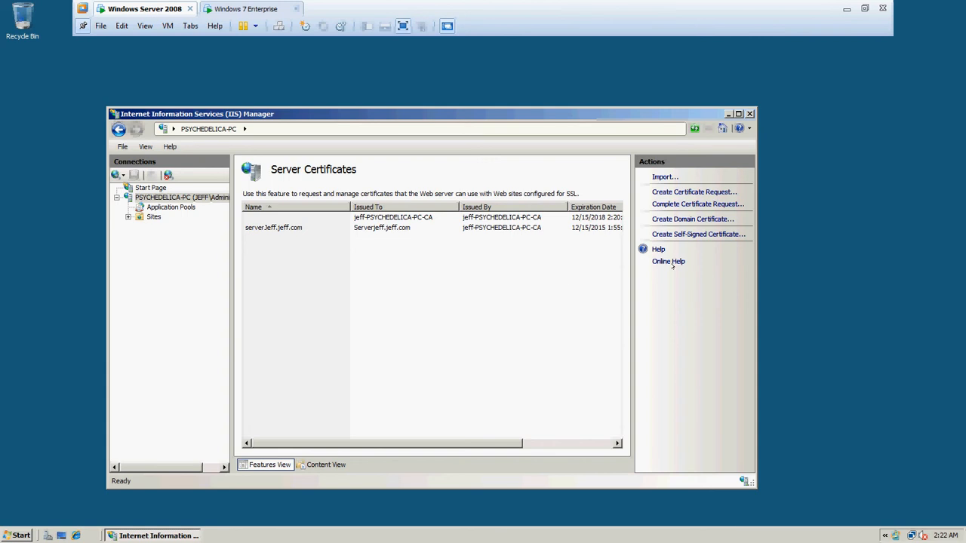
Step: Start a new domain certificate, check the full computer name in Server Manager, and enter Psychedelica-PC.Jeff.com as the common name
{"action": "left_click", "coordinate": [668, 220]}
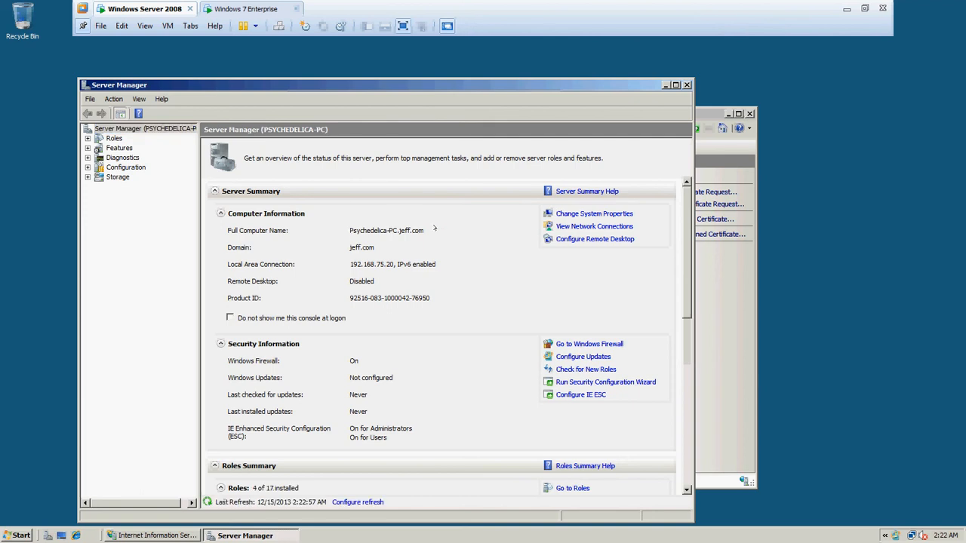
{"action": "left_click", "coordinate": [735, 315]}
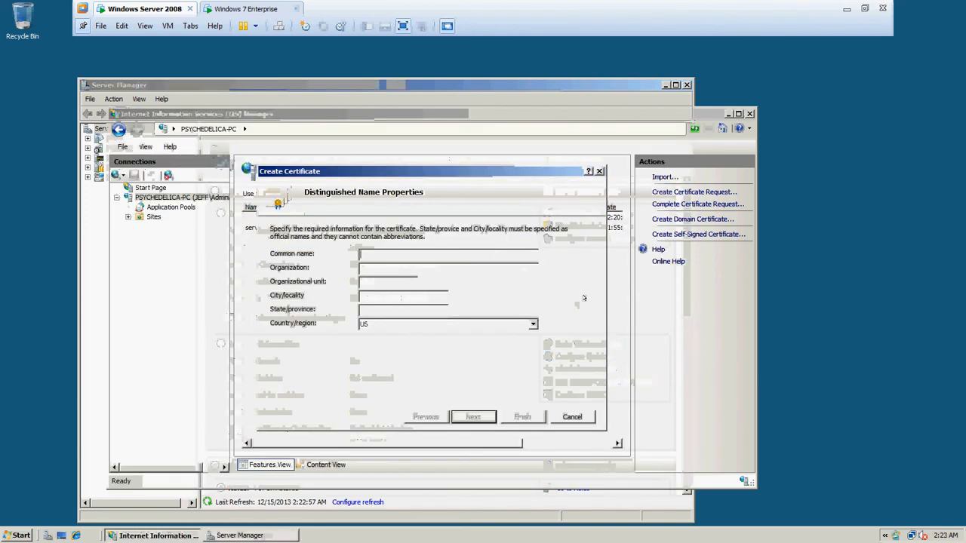
{"action": "type", "text": "Psychedelica"}
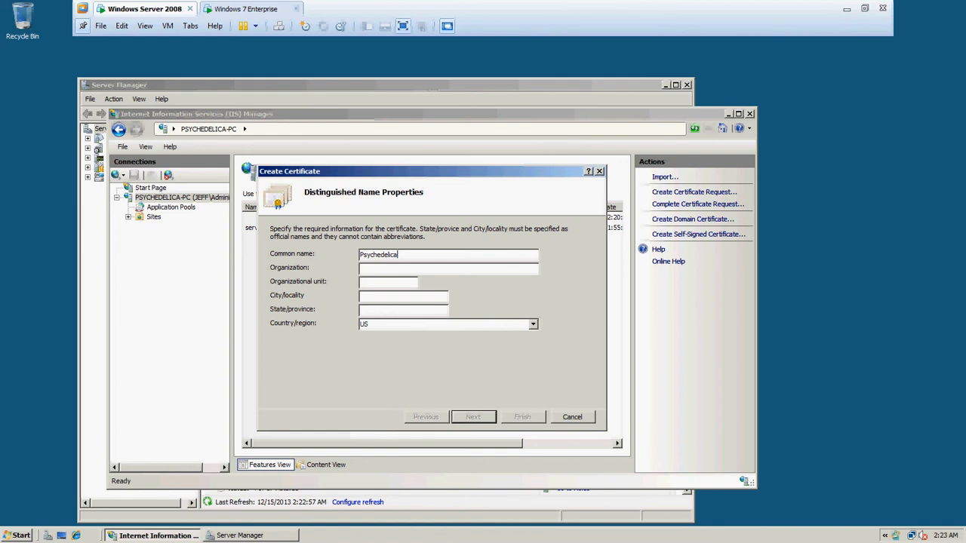
{"action": "type", "text": "-PP"}
{"action": "type", "text": "C"}
{"action": "type", "text": ".Jeff"}
{"action": "type", "text": ".com"}
Step: Enter Server 2008 AD Class as organization, the domain's short name as organizational unit, Payette as city and Idaho as state, and continue
{"action": "key", "text": "Tab"}
{"action": "type", "text": "Server 2008 AD Class"}
{"action": "type", "text": "Jeff"}
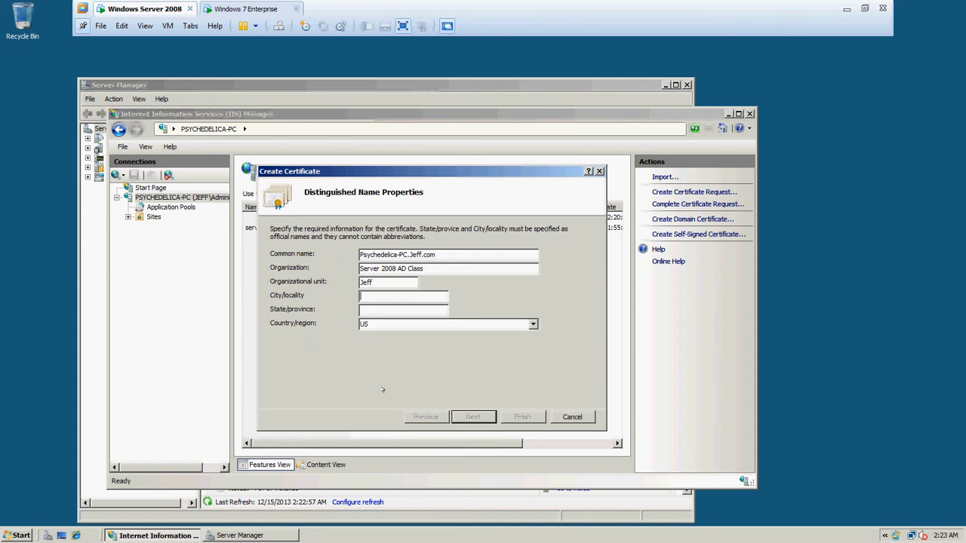
{"action": "type", "text": "P"}
{"action": "type", "text": "ayet"}
{"action": "type", "text": "te"}
{"action": "type", "text": "I"}
{"action": "type", "text": "daho"}
{"action": "left_click", "coordinate": [481, 421]}
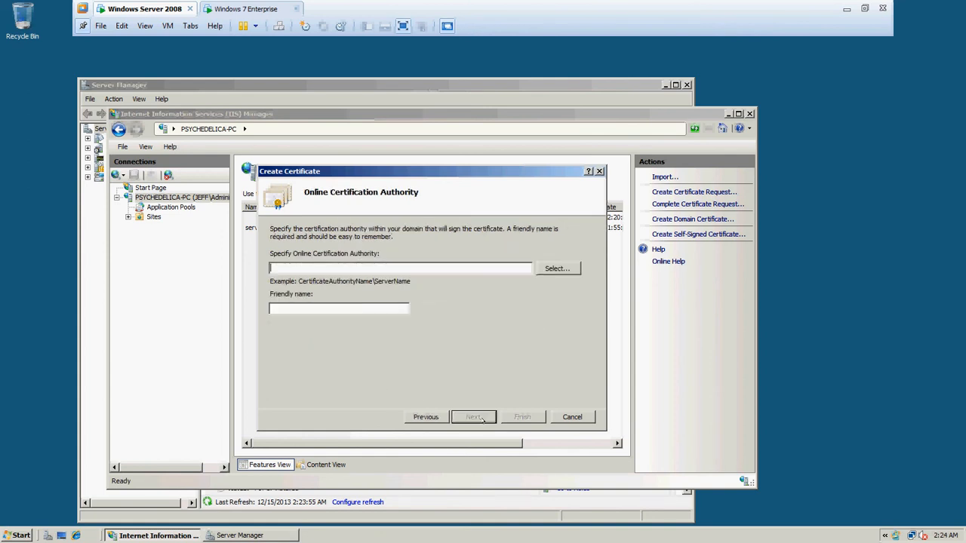
Step: Choose jeff-PSYCHEDELICA-PC-CA as the online certification authority that signs the certificate
{"action": "left_click", "coordinate": [564, 270]}
{"action": "left_click", "coordinate": [323, 220]}
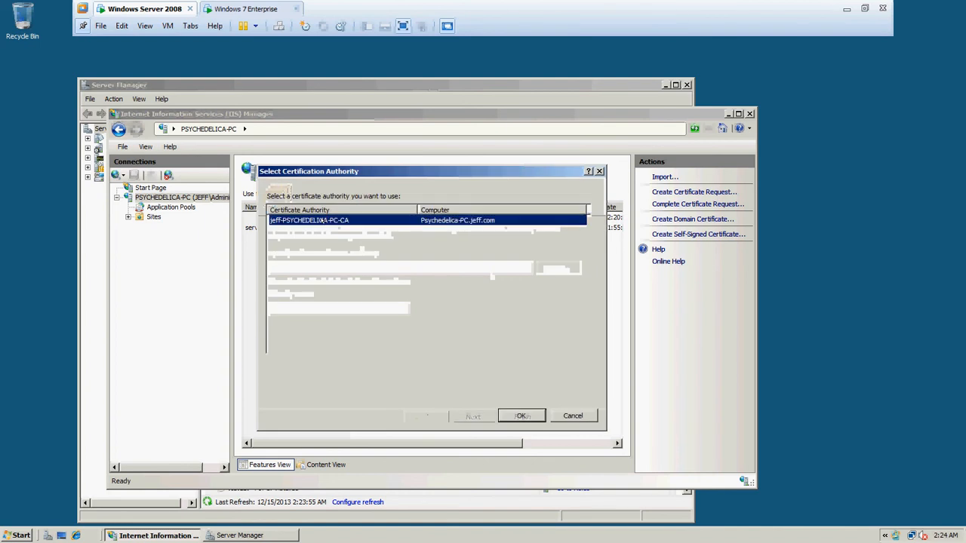
{"action": "left_click", "coordinate": [339, 308]}
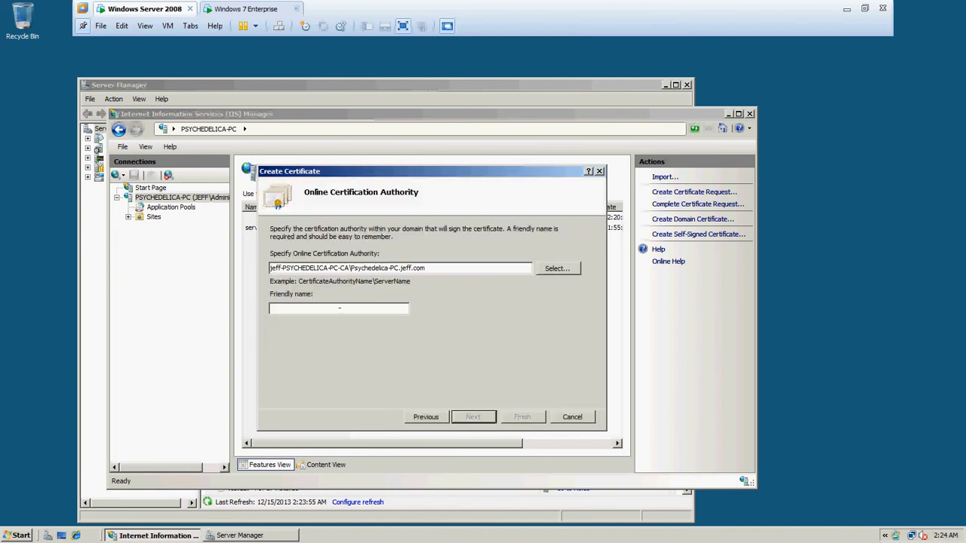
Step: Give the certificate the friendly name Psychede;ica-PC.jeff.com and finish creating it
{"action": "right_click", "coordinate": [339, 308]}
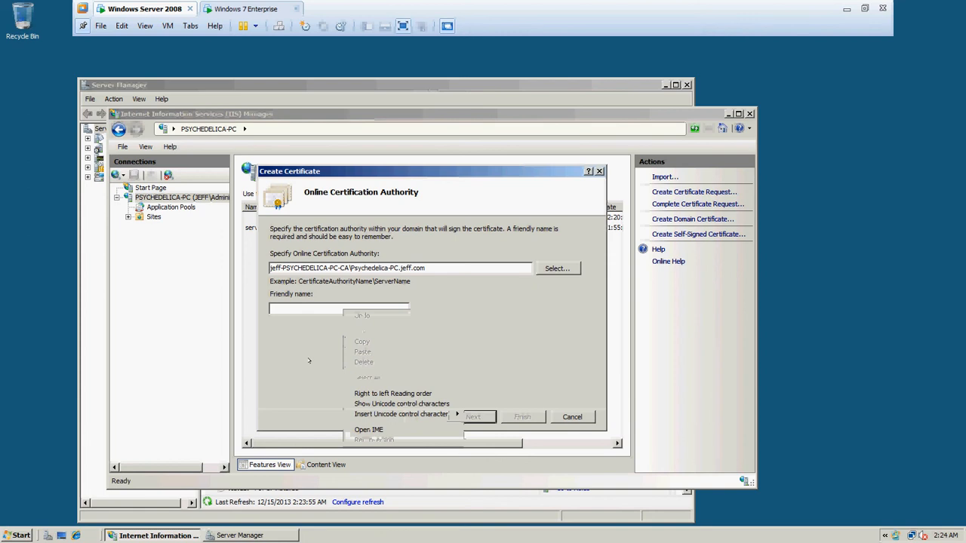
{"action": "left_click", "coordinate": [223, 98]}
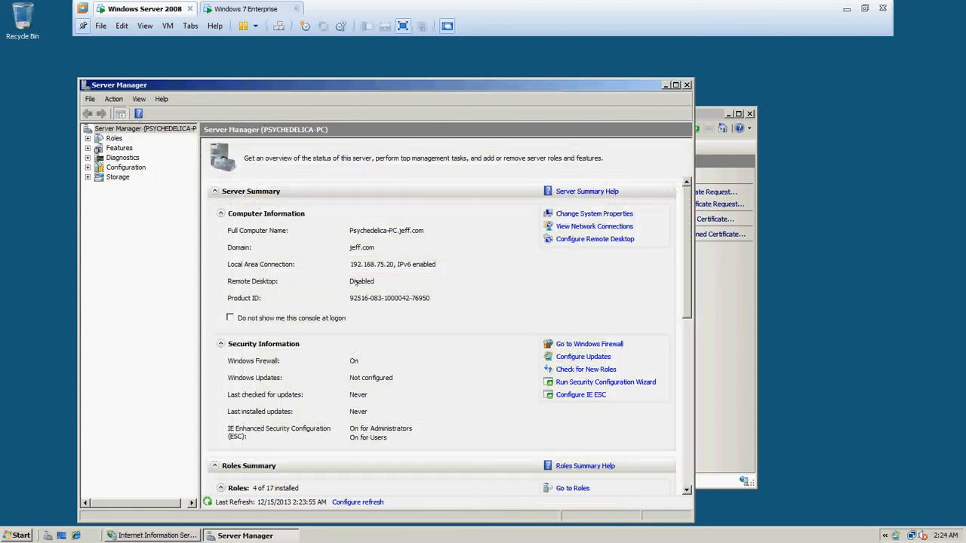
{"action": "left_click", "coordinate": [732, 339]}
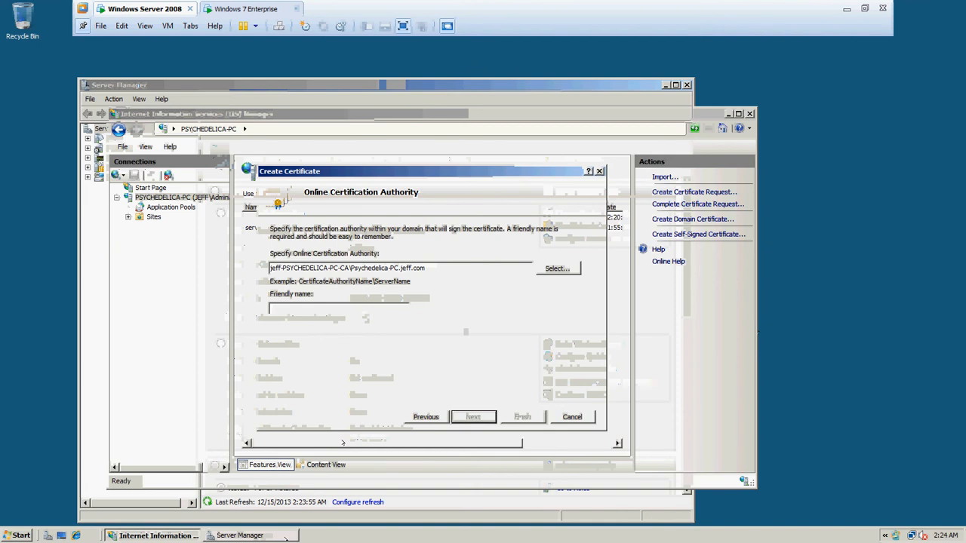
{"action": "type", "text": "Psychede"}
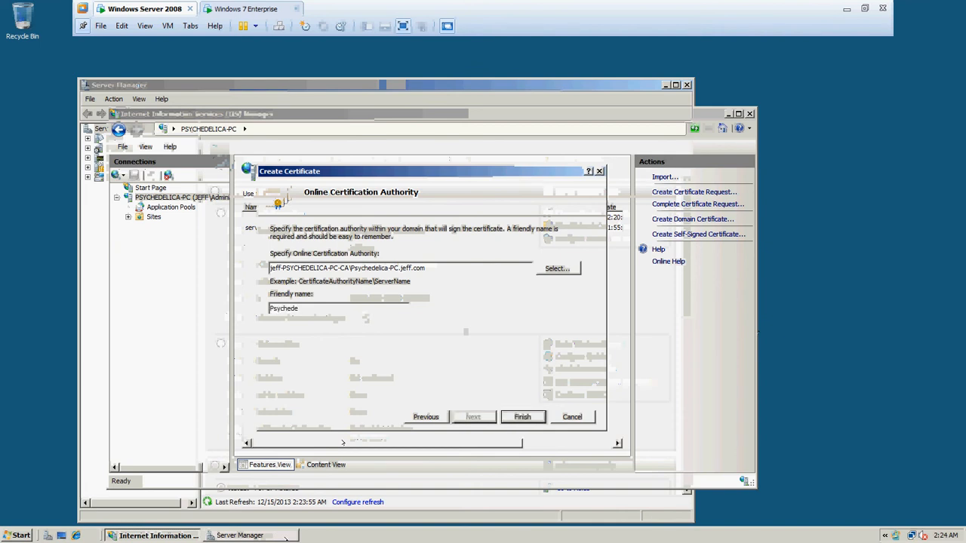
{"action": "type", "text": ";ica"}
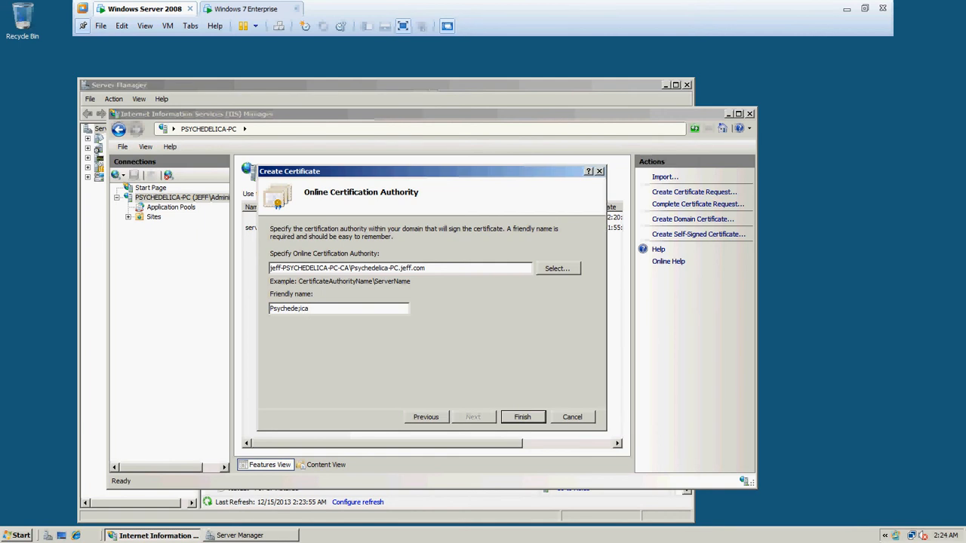
{"action": "type", "text": "-P"}
{"action": "type", "text": "C.jeff"}
{"action": "type", "text": "f.com"}
{"action": "left_click", "coordinate": [505, 413]}
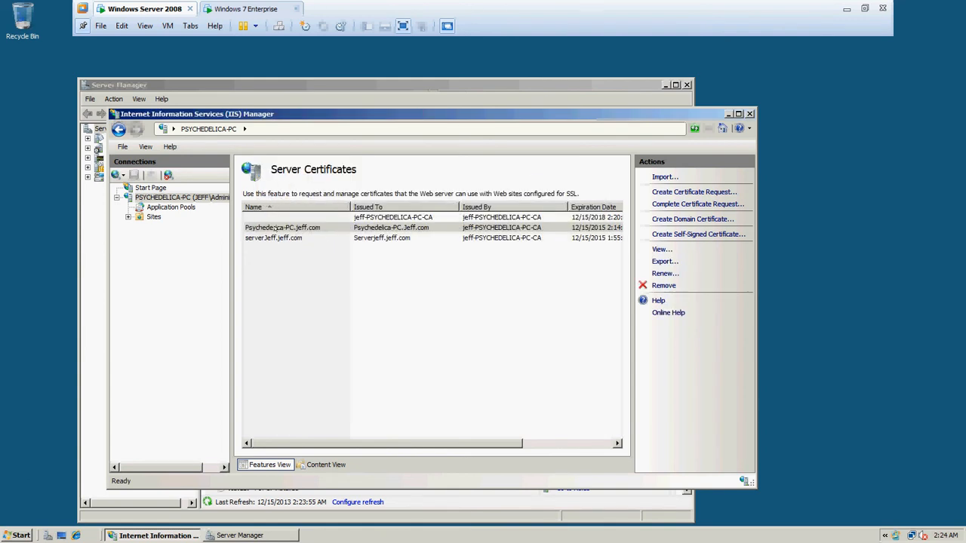
Step: Examine the new Psychede;ica-PC.jeff.com certificate's details and certification path, and close it
{"action": "double_click", "coordinate": [276, 227]}
{"action": "left_click", "coordinate": [299, 231]}
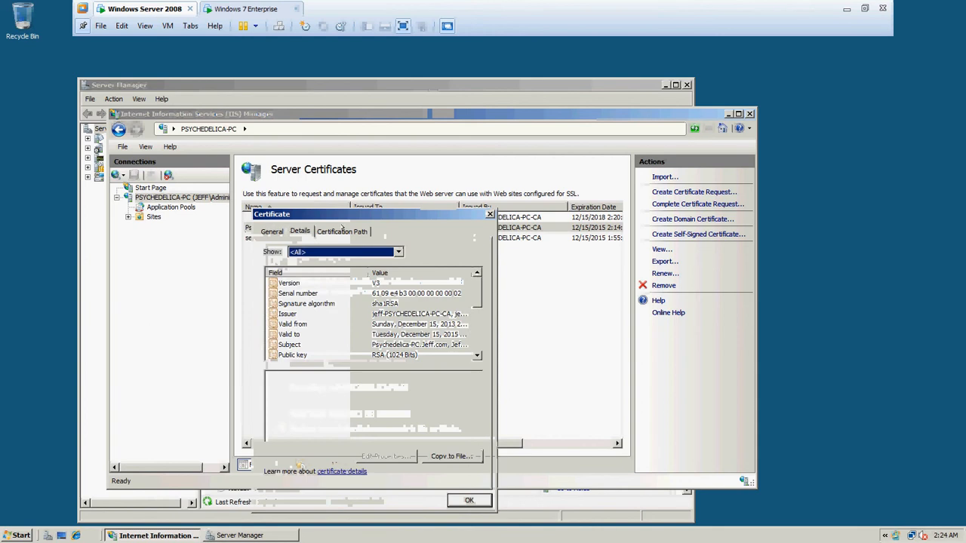
{"action": "left_click", "coordinate": [342, 231]}
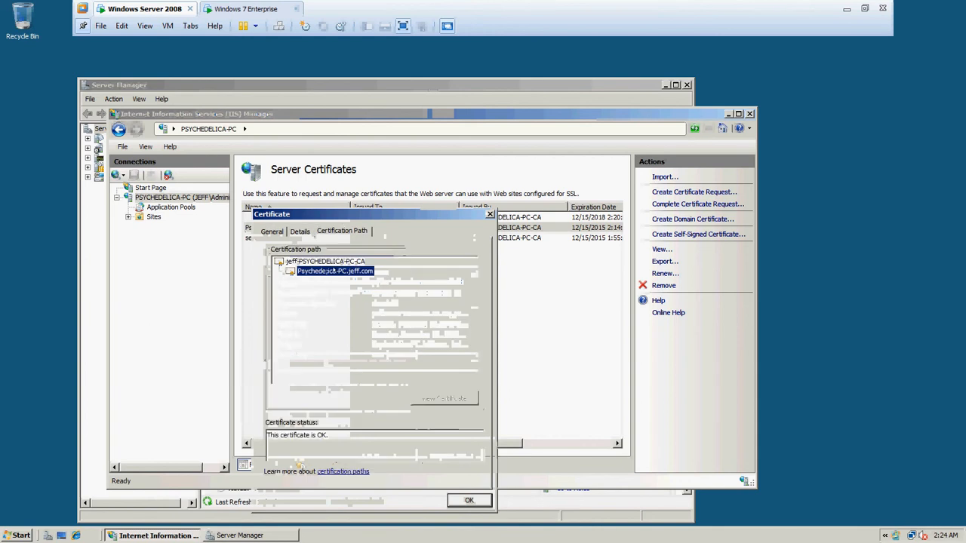
{"action": "left_click", "coordinate": [470, 501]}
{"action": "left_click", "coordinate": [399, 363]}
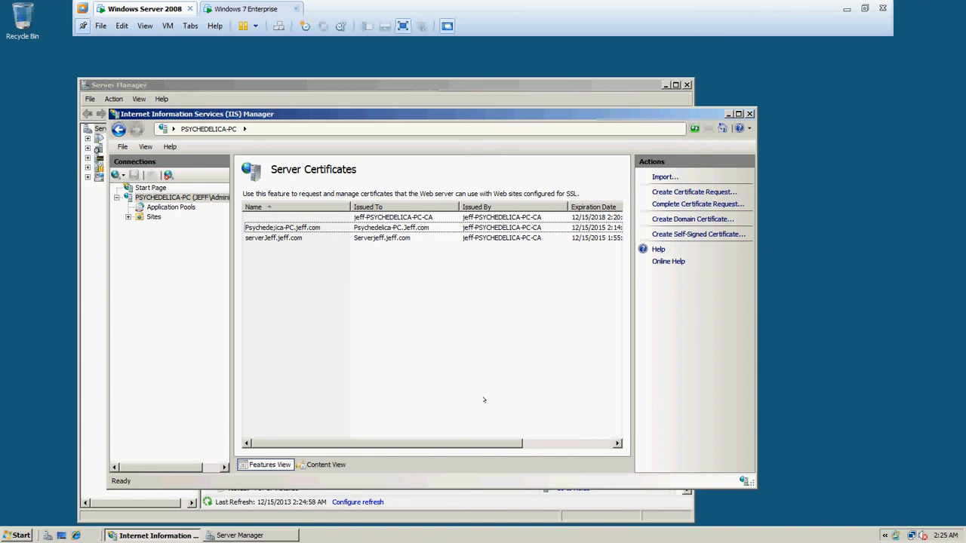
Step: Open the site bindings of the Default Web Site from the server's Sites list
{"action": "left_click", "coordinate": [151, 217]}
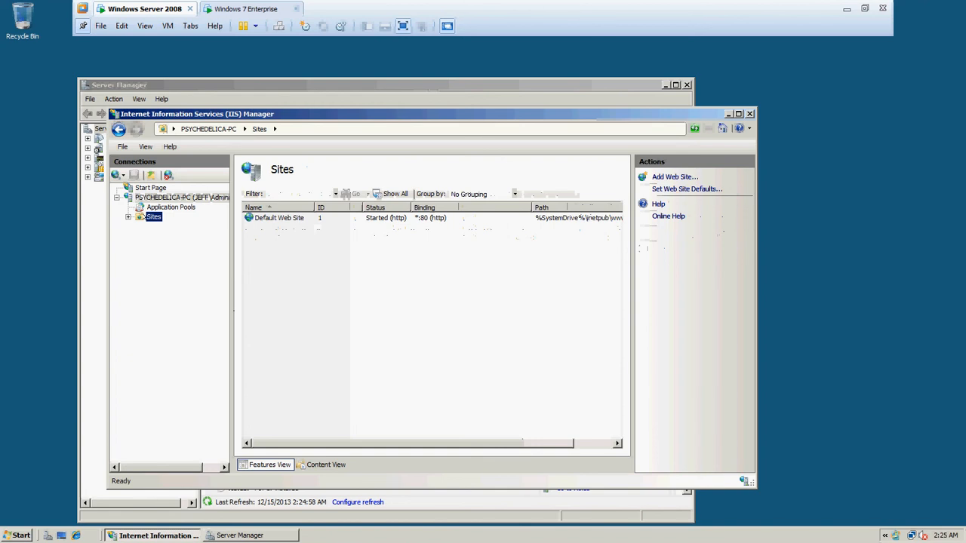
{"action": "left_click", "coordinate": [280, 217]}
{"action": "left_click", "coordinate": [667, 216]}
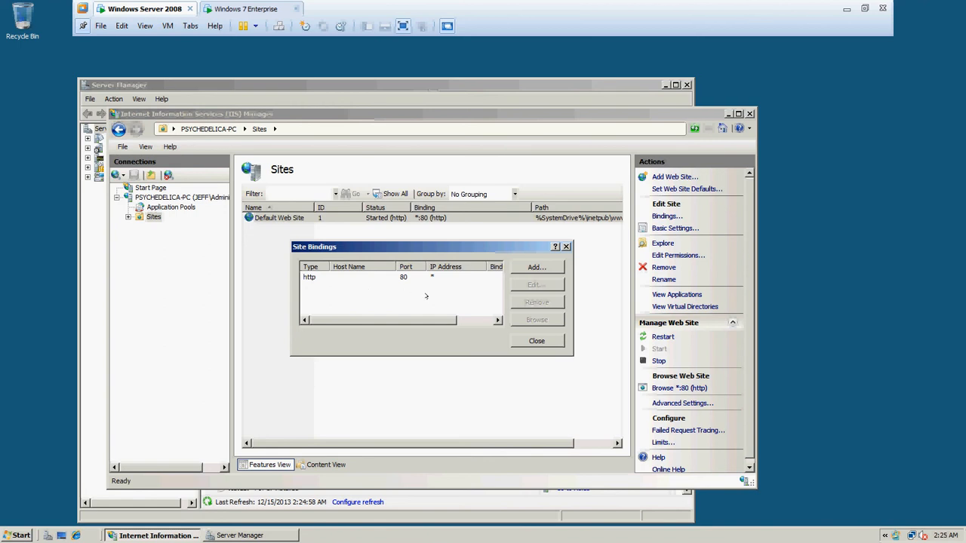
Step: Browse the site through its existing http binding on port 80 and close the browser window
{"action": "left_click", "coordinate": [309, 278]}
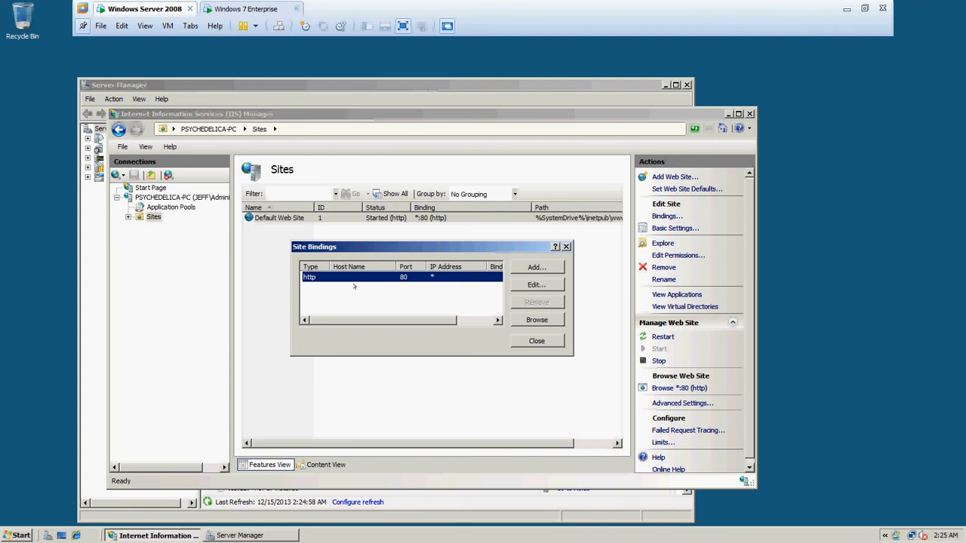
{"action": "left_click", "coordinate": [537, 321]}
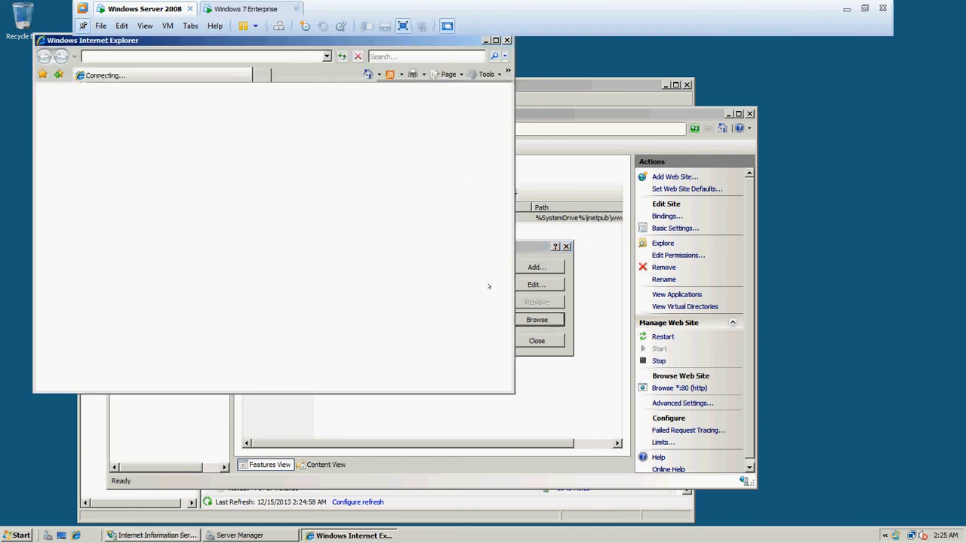
{"action": "left_click", "coordinate": [507, 40]}
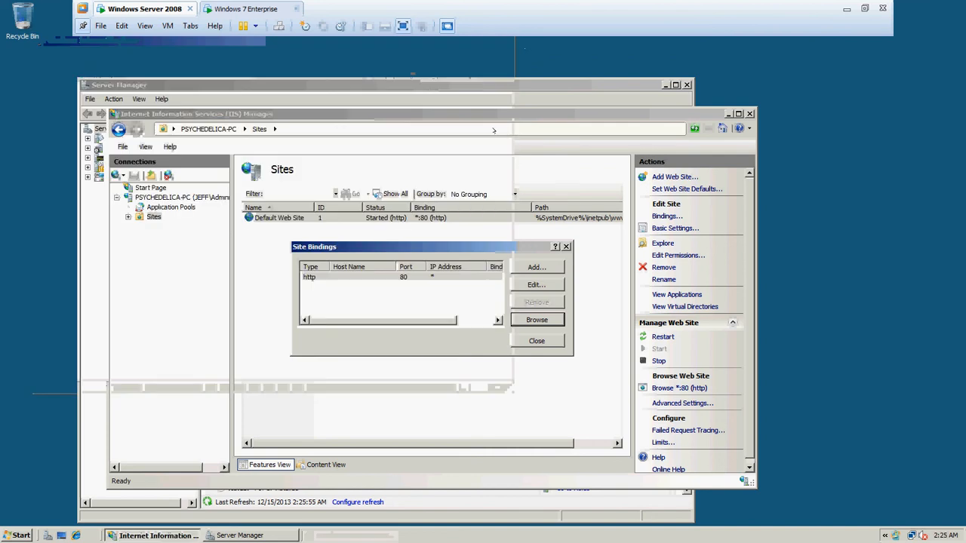
Step: Add an http binding for IP address 192.168.75.20 on port 80 without a host name
{"action": "left_click", "coordinate": [537, 267]}
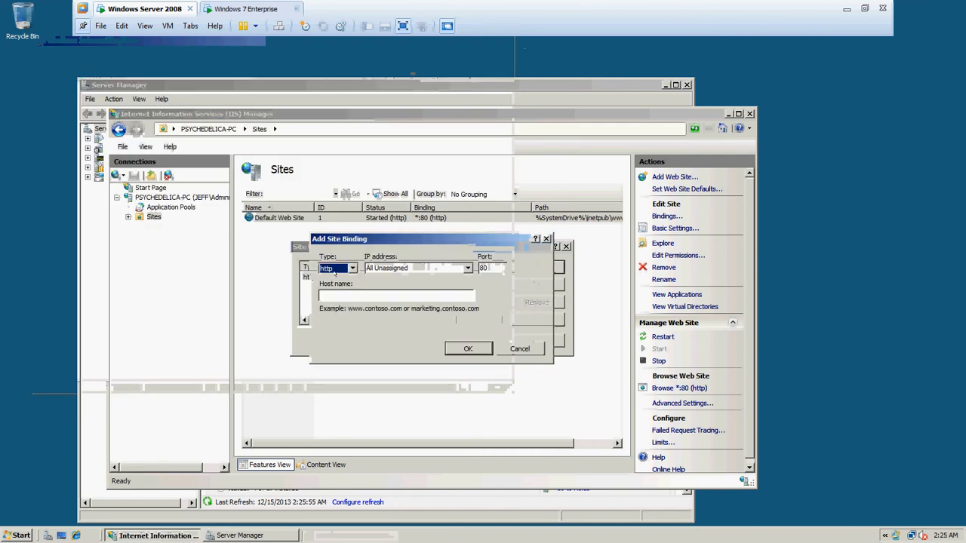
{"action": "left_click", "coordinate": [335, 270]}
{"action": "left_click", "coordinate": [338, 278]}
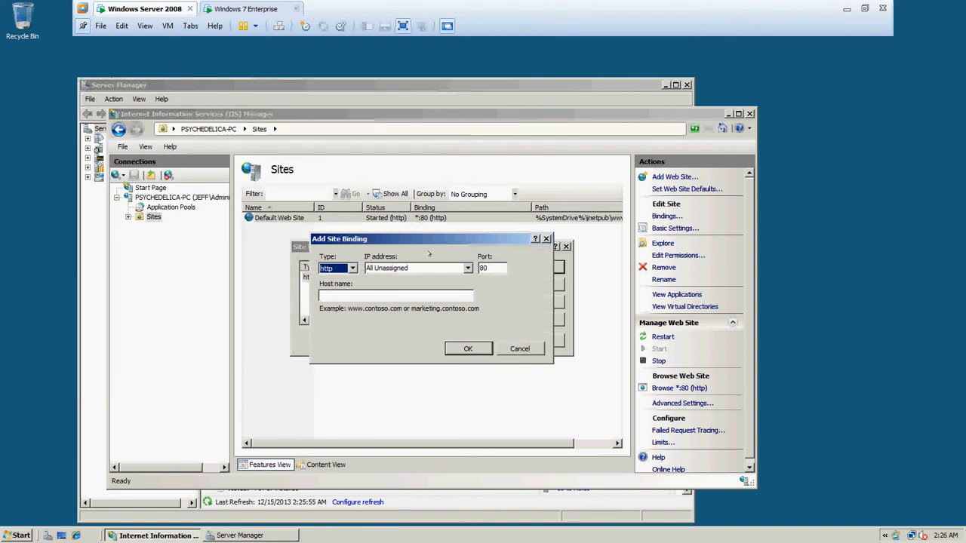
{"action": "key", "text": "Tab"}
{"action": "left_click", "coordinate": [457, 268]}
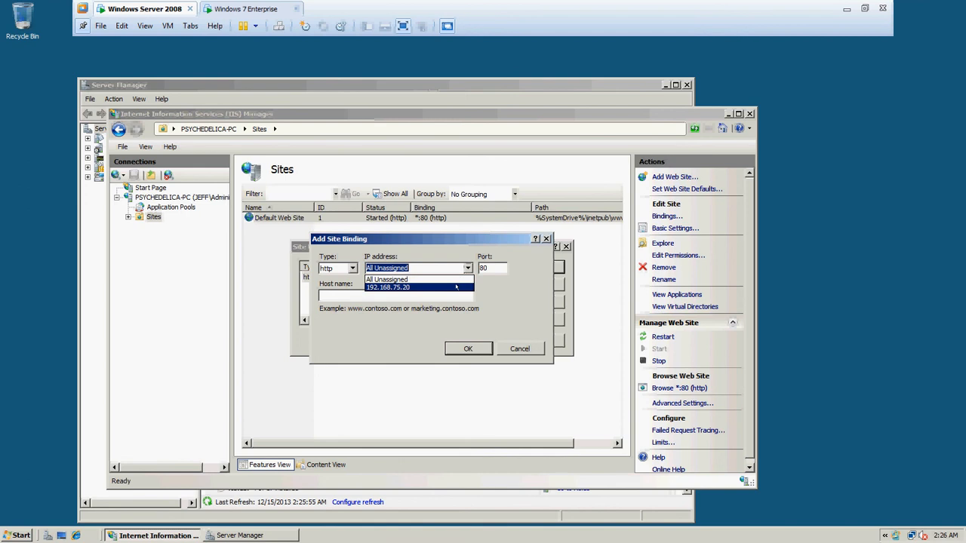
{"action": "left_click", "coordinate": [456, 287]}
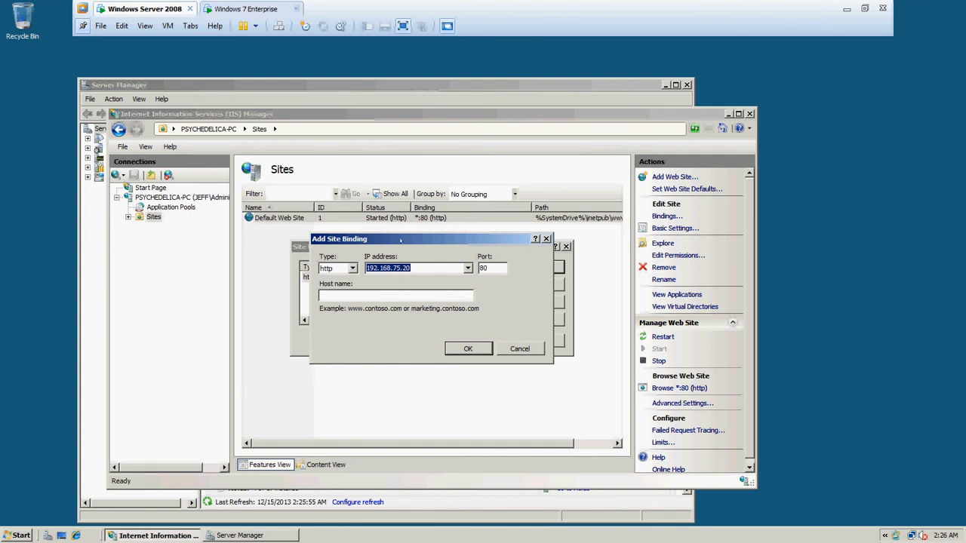
{"action": "mouse_move", "coordinate": [400, 240]}
{"action": "left_mouse_down"}
{"action": "mouse_move", "coordinate": [429, 239]}
{"action": "mouse_move", "coordinate": [440, 256]}
{"action": "mouse_move", "coordinate": [498, 275]}
{"action": "mouse_move", "coordinate": [444, 321]}
{"action": "mouse_move", "coordinate": [406, 242]}
{"action": "left_mouse_up"}
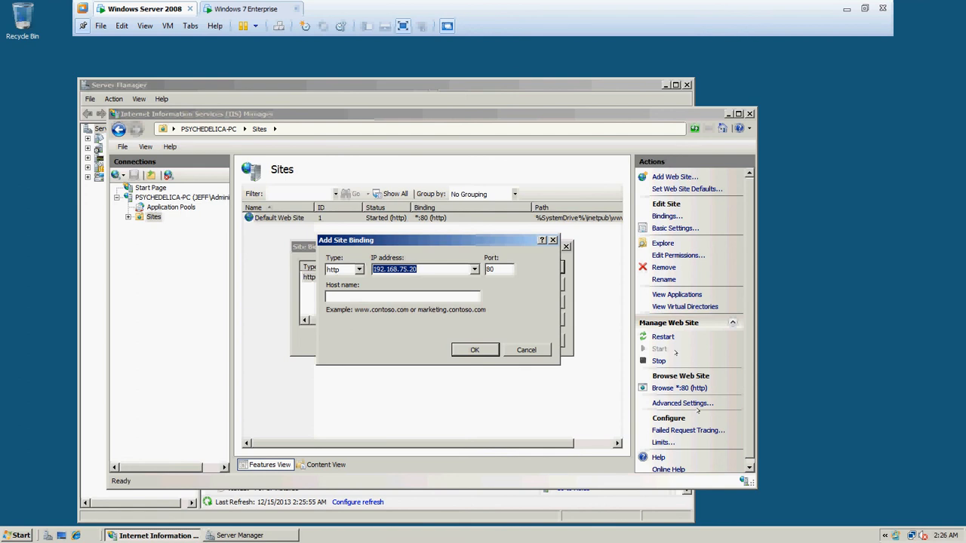
{"action": "left_click_drag", "start_coordinate": [410, 243], "coordinate": [352, 250]}
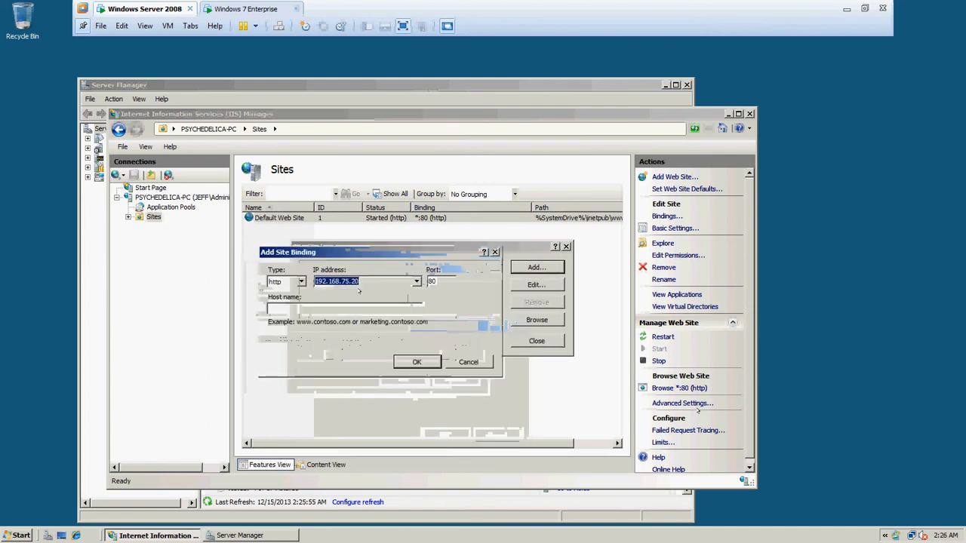
{"action": "left_click", "coordinate": [357, 309]}
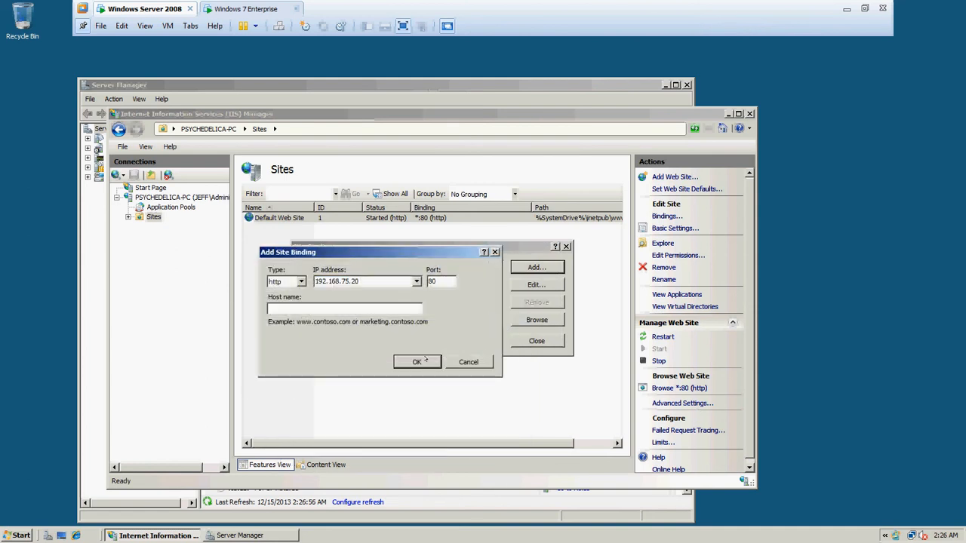
{"action": "left_click", "coordinate": [419, 361]}
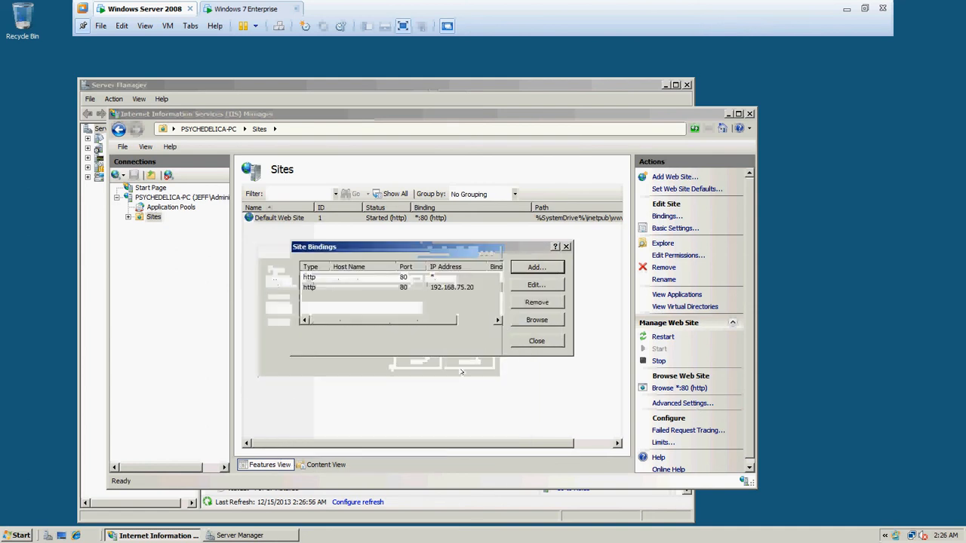
Step: Remove the http binding for 192.168.75.20 from the Default Web Site
{"action": "left_click", "coordinate": [320, 288]}
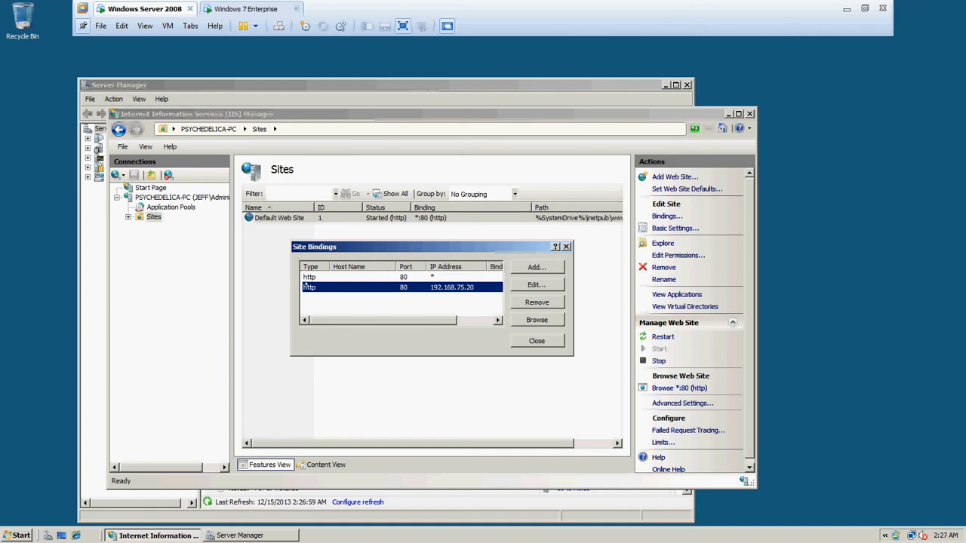
{"action": "left_click", "coordinate": [558, 306]}
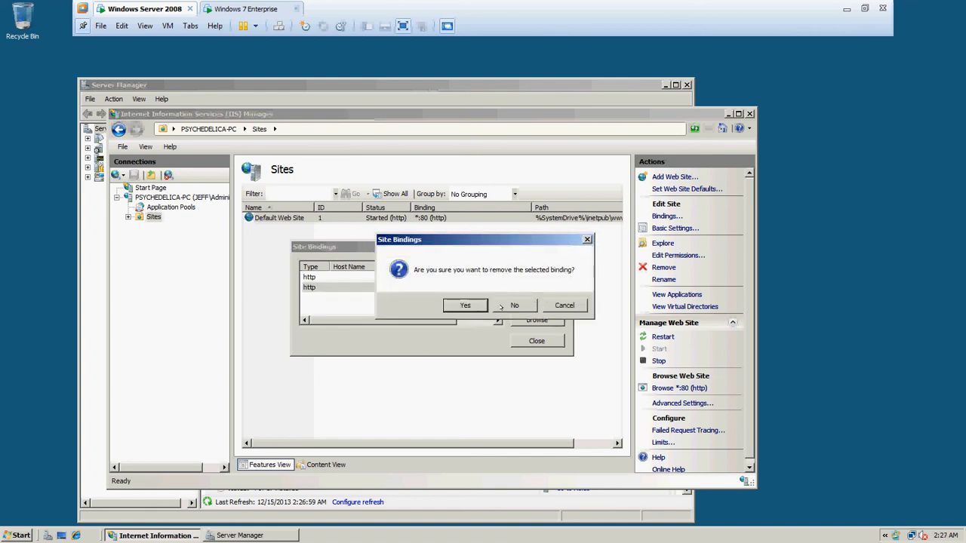
{"action": "left_click", "coordinate": [460, 304]}
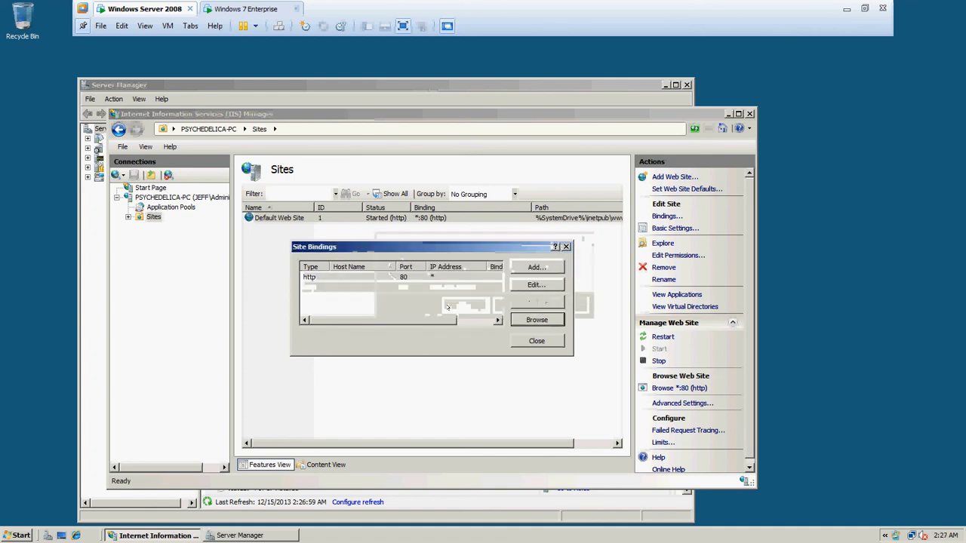
{"action": "left_click", "coordinate": [535, 267]}
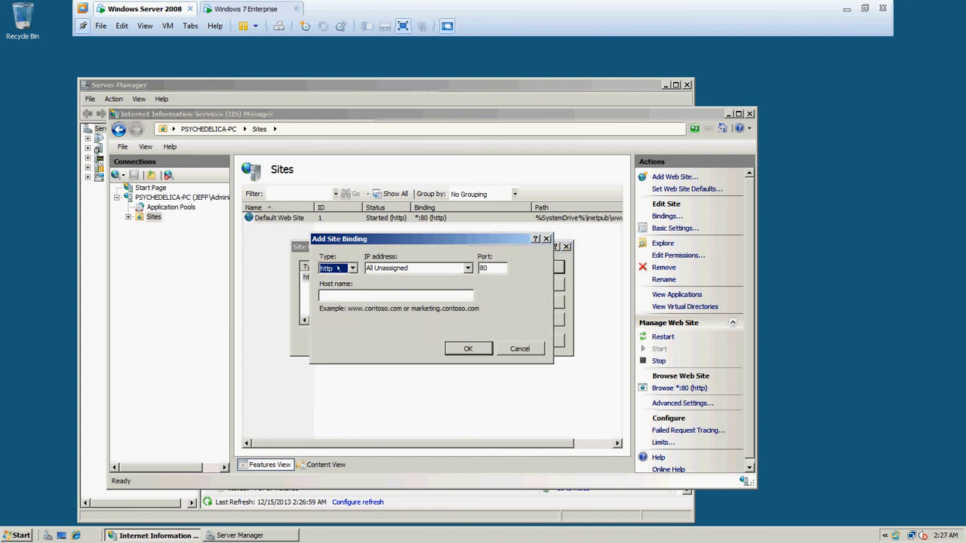
{"action": "left_click", "coordinate": [337, 268]}
{"action": "left_click", "coordinate": [332, 287]}
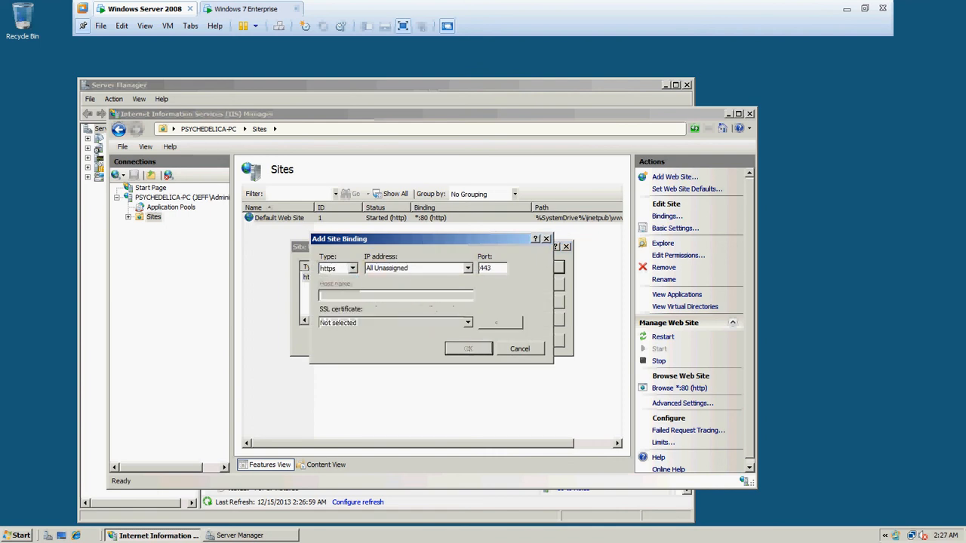
{"action": "left_click", "coordinate": [468, 268]}
{"action": "left_click", "coordinate": [459, 286]}
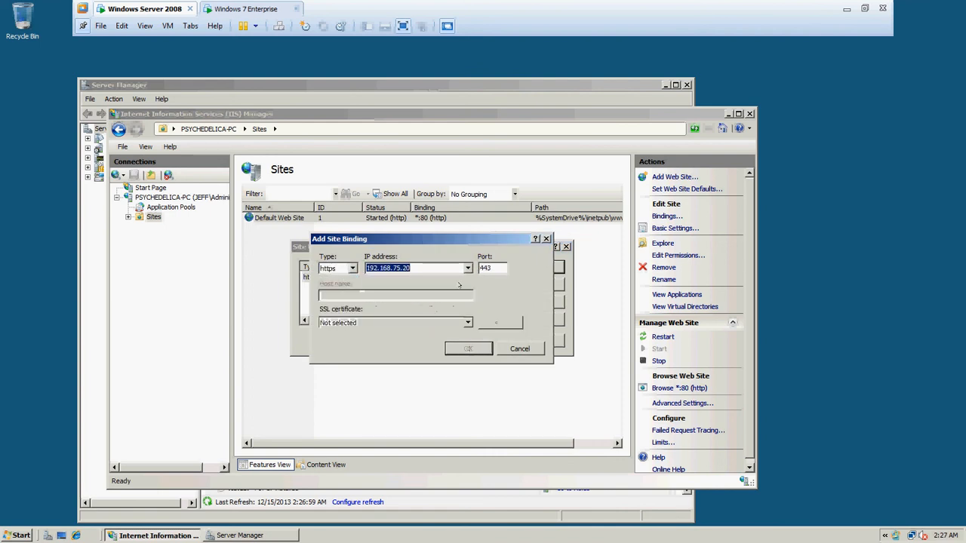
{"action": "left_click", "coordinate": [464, 323]}
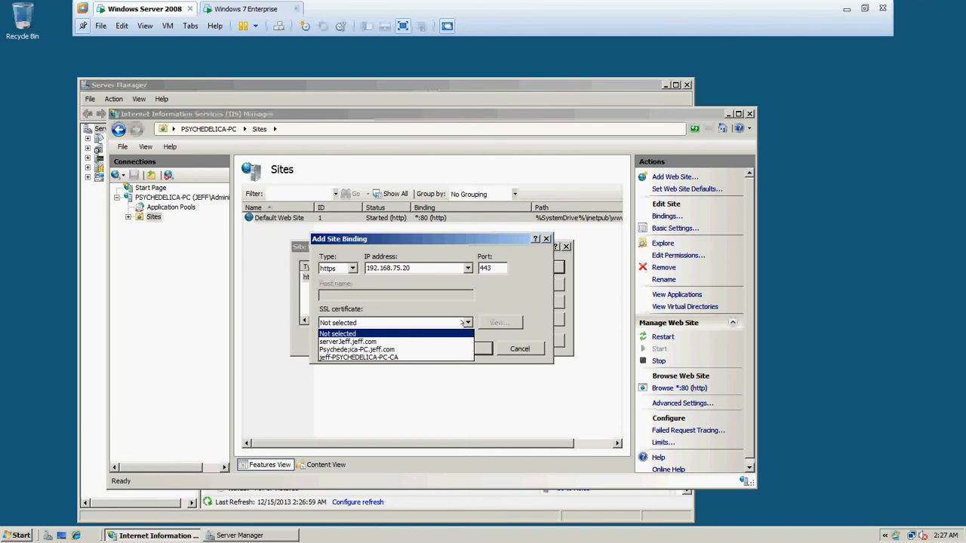
{"action": "left_click", "coordinate": [490, 309]}
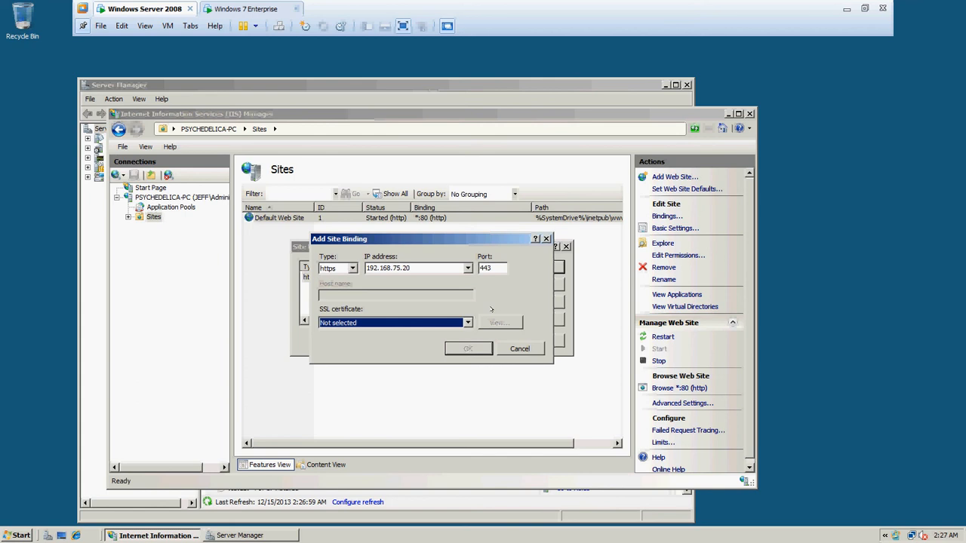
{"action": "left_click", "coordinate": [521, 349]}
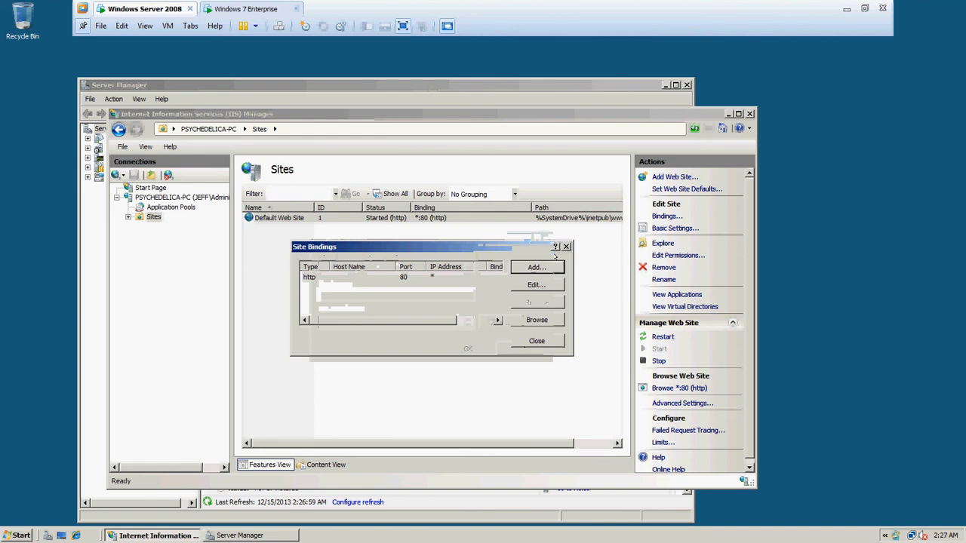
Step: Add an https binding for 192.168.75.20 on port 443 with the jeff-PSYCHEDELICA-PC-CA certificate and close the site bindings
{"action": "left_click", "coordinate": [537, 267]}
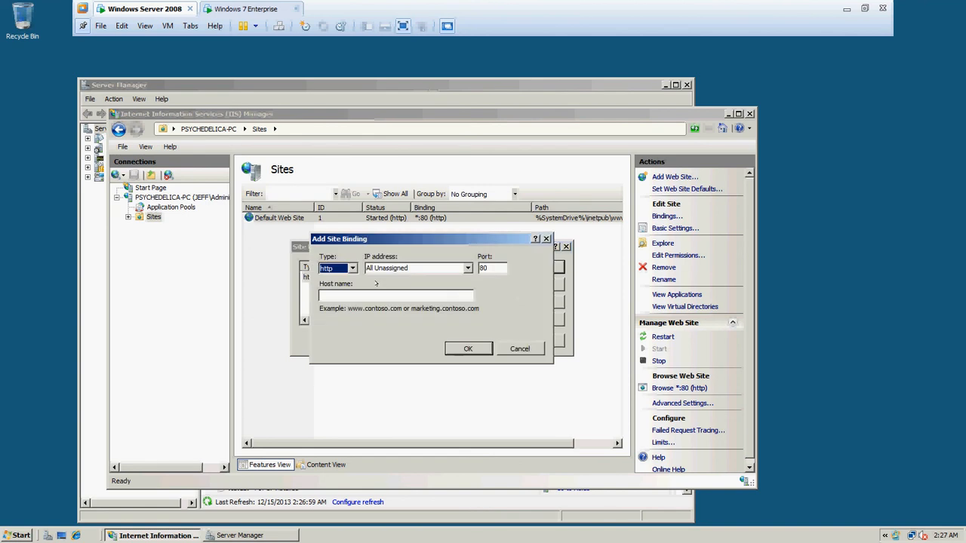
{"action": "left_click", "coordinate": [347, 269]}
{"action": "left_click", "coordinate": [347, 284]}
{"action": "left_click", "coordinate": [391, 273]}
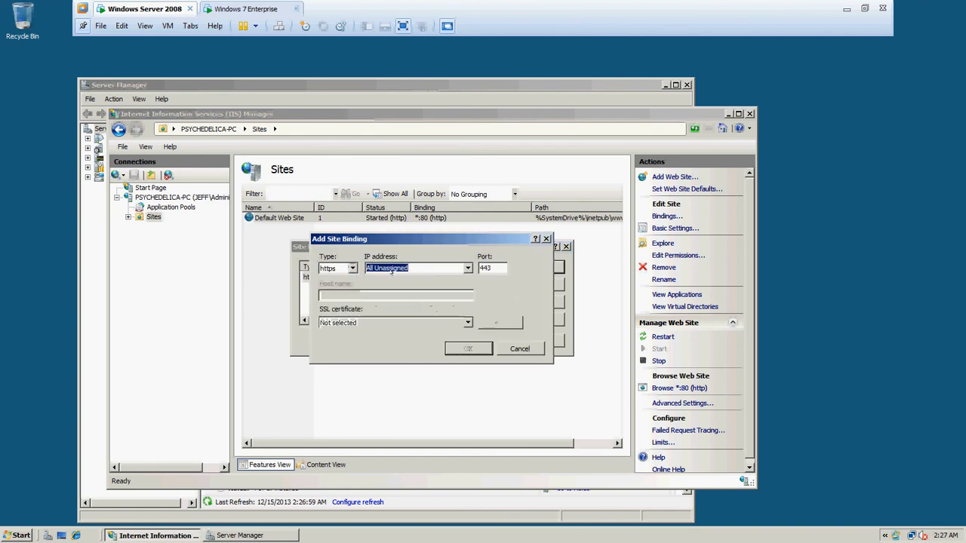
{"action": "left_click", "coordinate": [455, 268]}
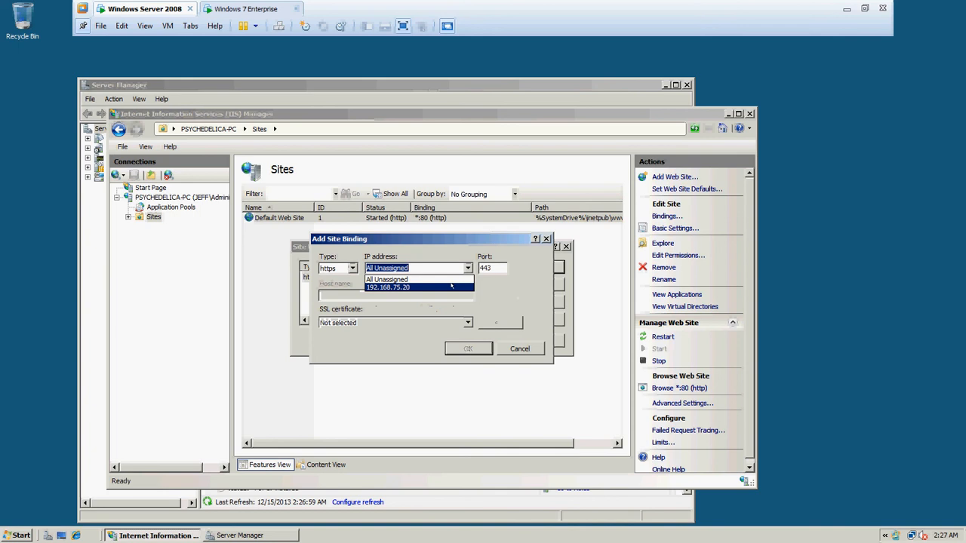
{"action": "left_click", "coordinate": [462, 285]}
{"action": "left_click", "coordinate": [462, 322]}
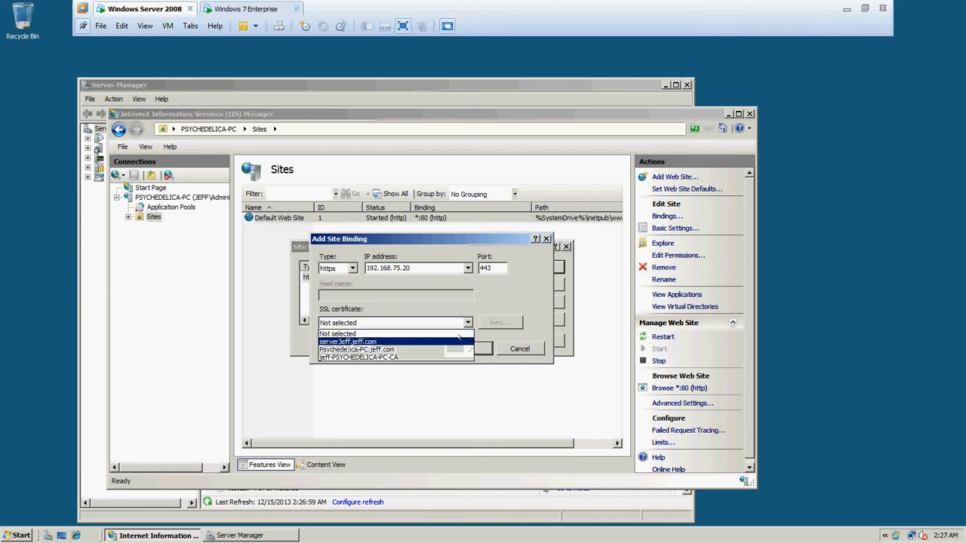
{"action": "left_click", "coordinate": [453, 357]}
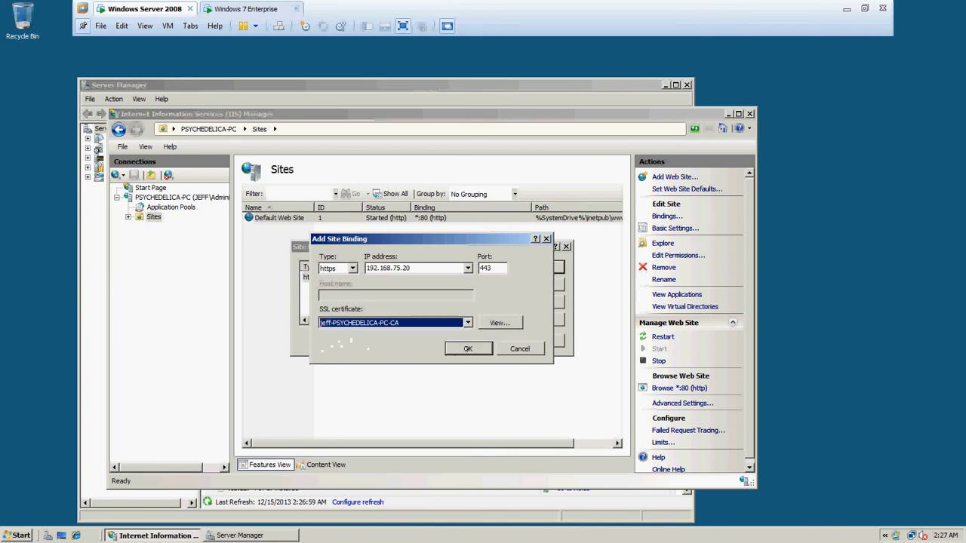
{"action": "key", "text": "Return"}
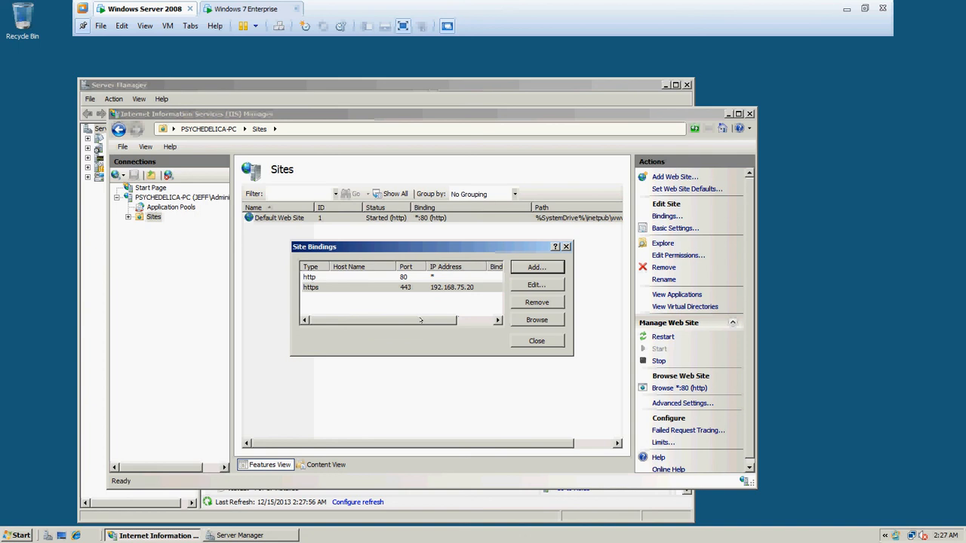
{"action": "mouse_move", "coordinate": [420, 320]}
{"action": "left_mouse_down"}
{"action": "mouse_move", "coordinate": [471, 323]}
{"action": "mouse_move", "coordinate": [404, 313]}
{"action": "left_mouse_up"}
{"action": "left_click", "coordinate": [526, 340]}
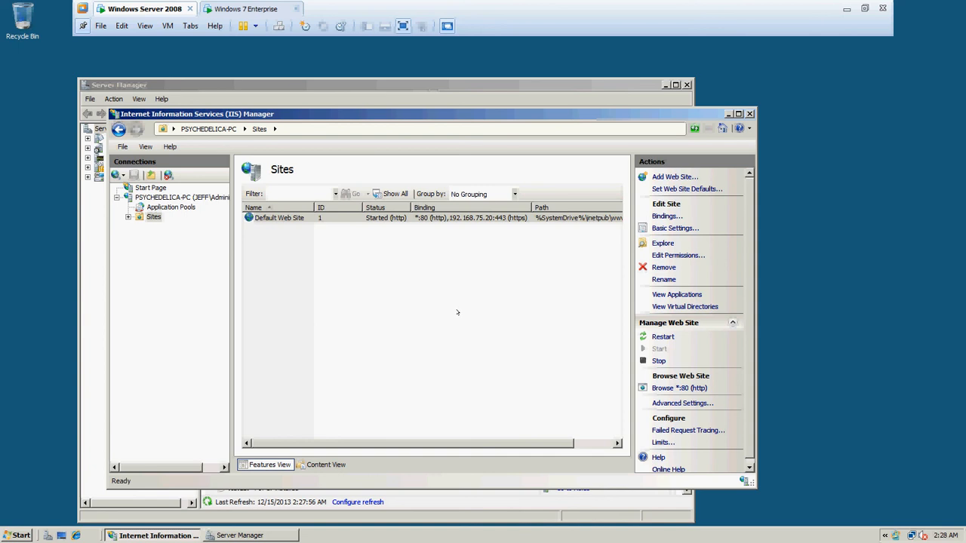
Step: Switch to the Windows 7 Enterprise virtual machine, start Internet Explorer and postpone its welcome setup
{"action": "left_click", "coordinate": [231, 8]}
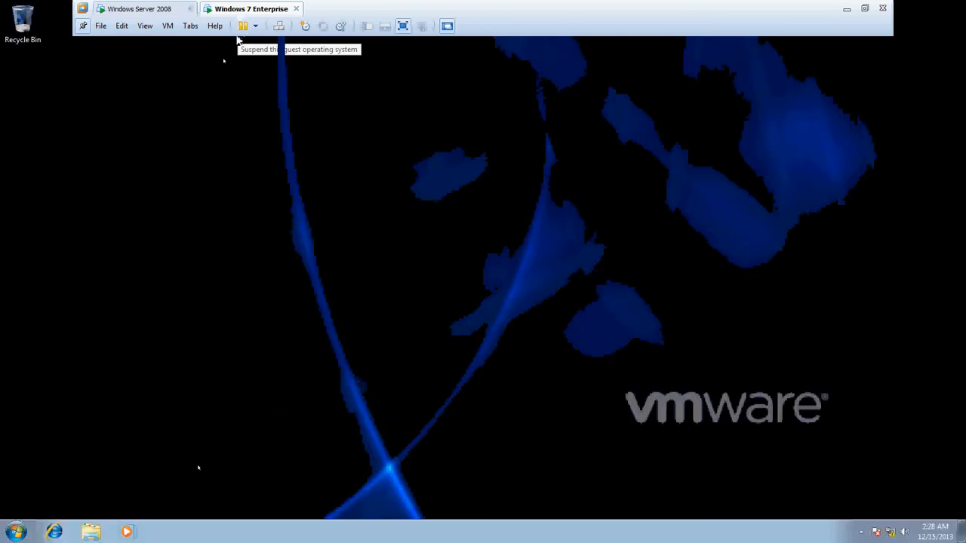
{"action": "left_click", "coordinate": [54, 532]}
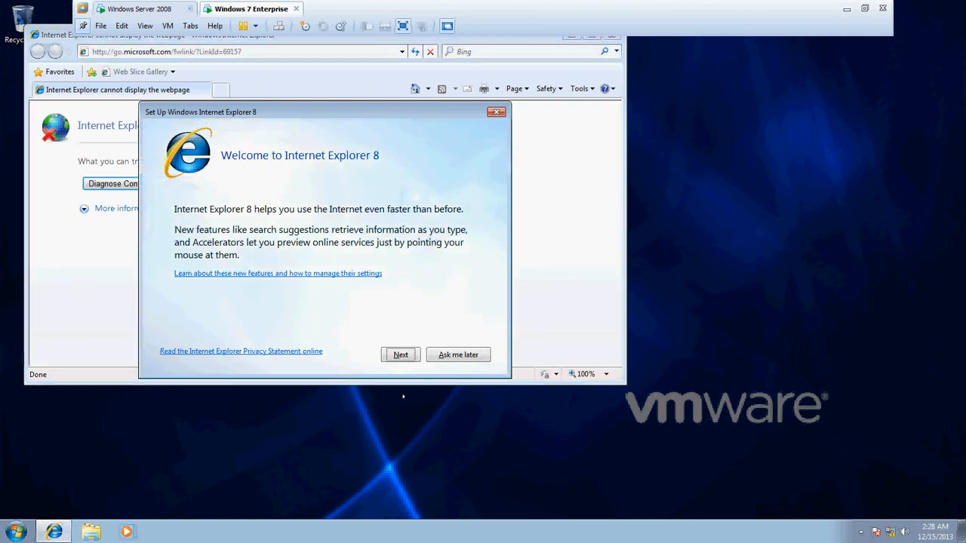
{"action": "left_click", "coordinate": [441, 354]}
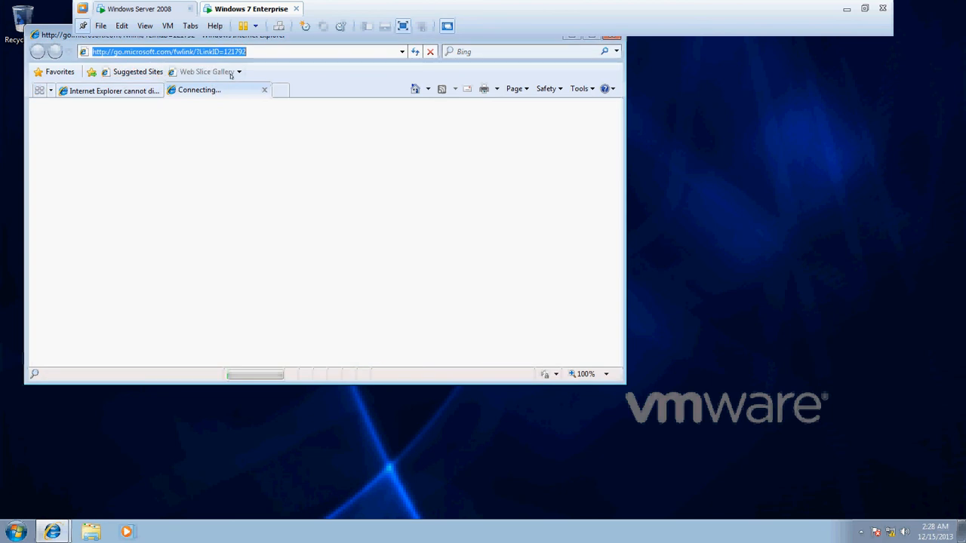
{"action": "type", "text": "htt"}
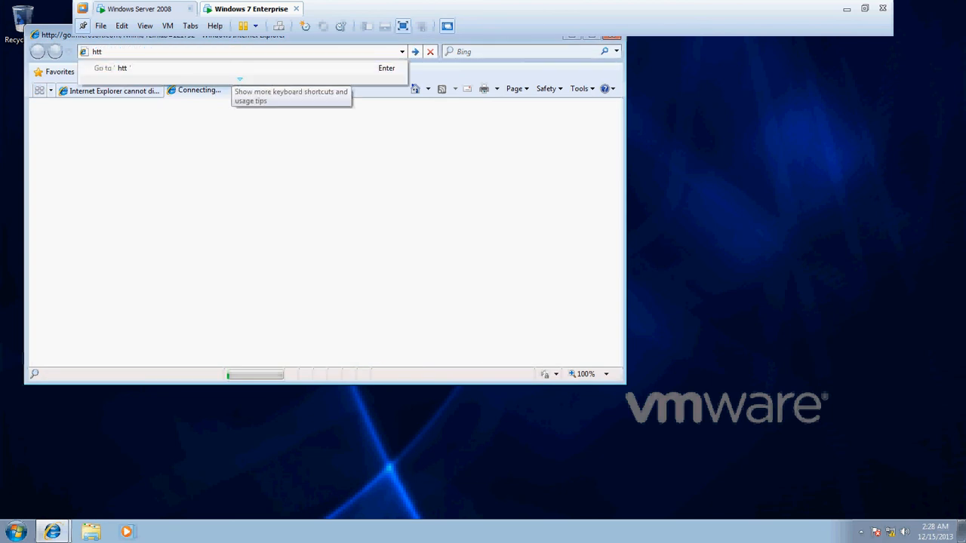
{"action": "type", "text": "ps"}
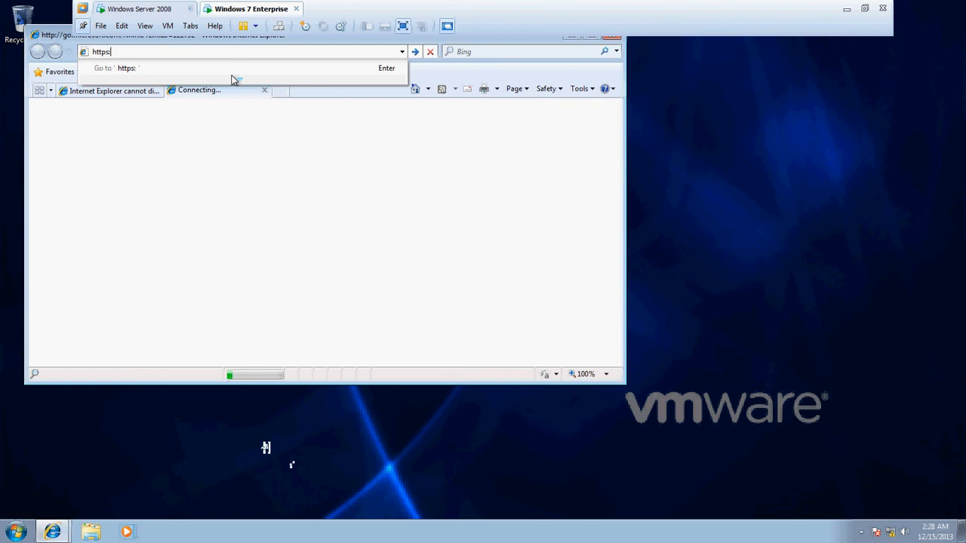
{"action": "type", "text": "://P"}
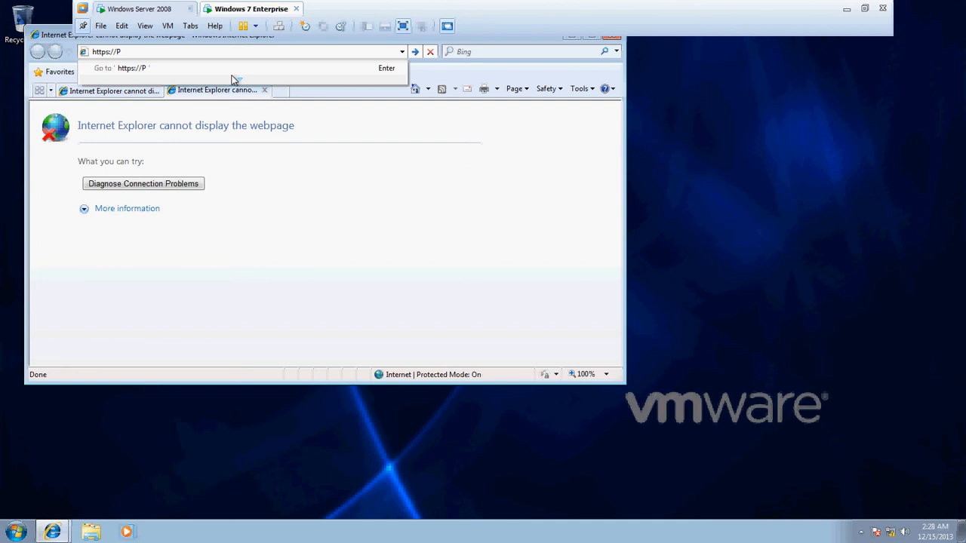
{"action": "type", "text": "Ssychedelica-P"}
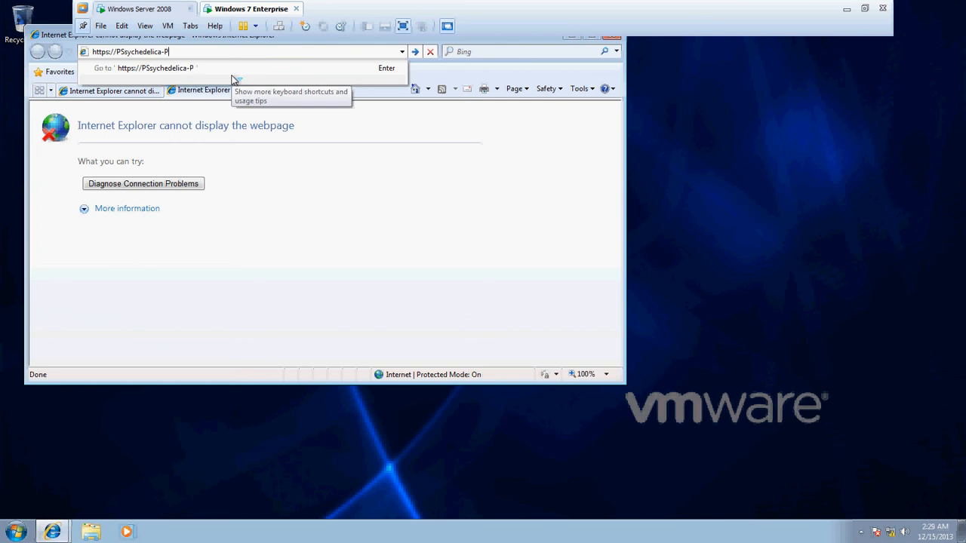
{"action": "type", "text": "C.jeff"}
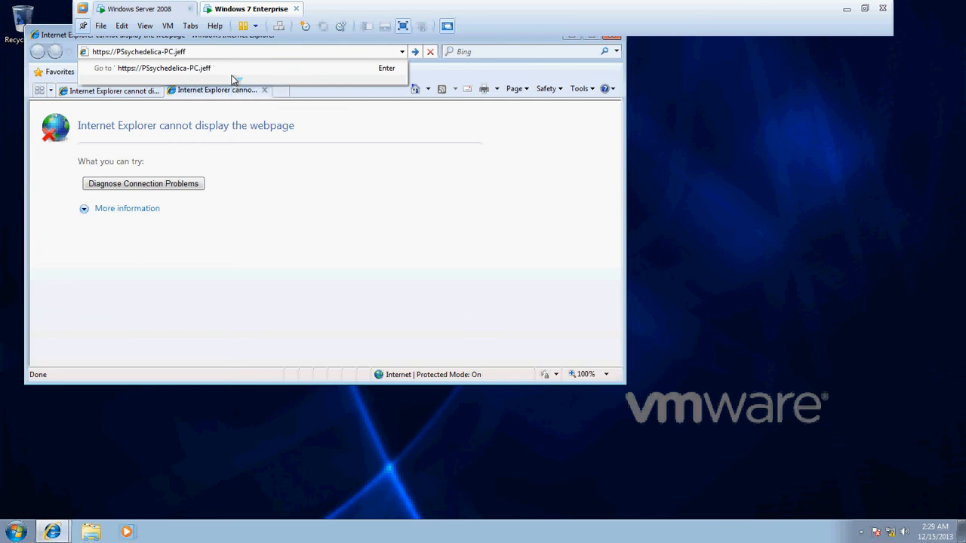
{"action": "type", "text": ".com/certsrv"}
{"action": "key", "text": "Return"}
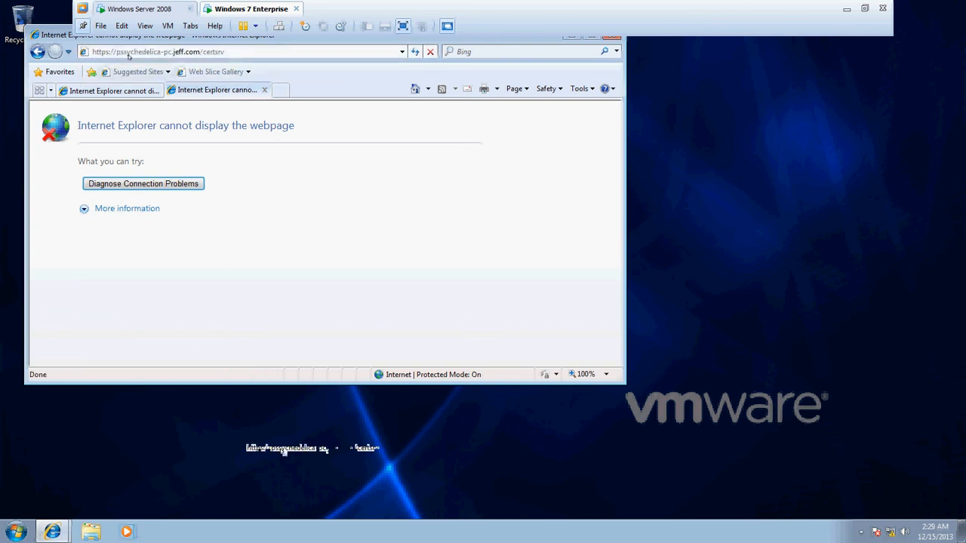
{"action": "key", "text": "alt+d"}
{"action": "left_click", "coordinate": [124, 51]}
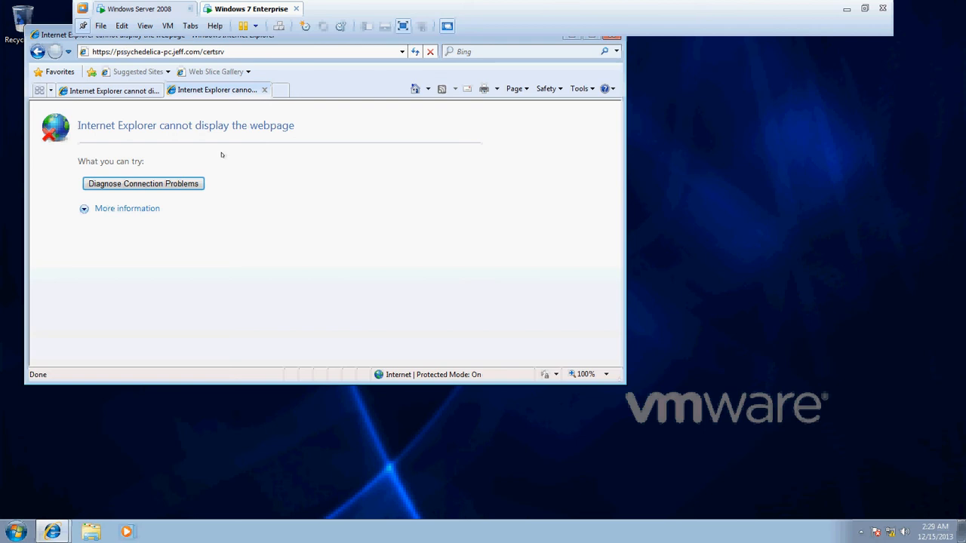
{"action": "key", "text": "BackSpace"}
{"action": "key", "text": "Return"}
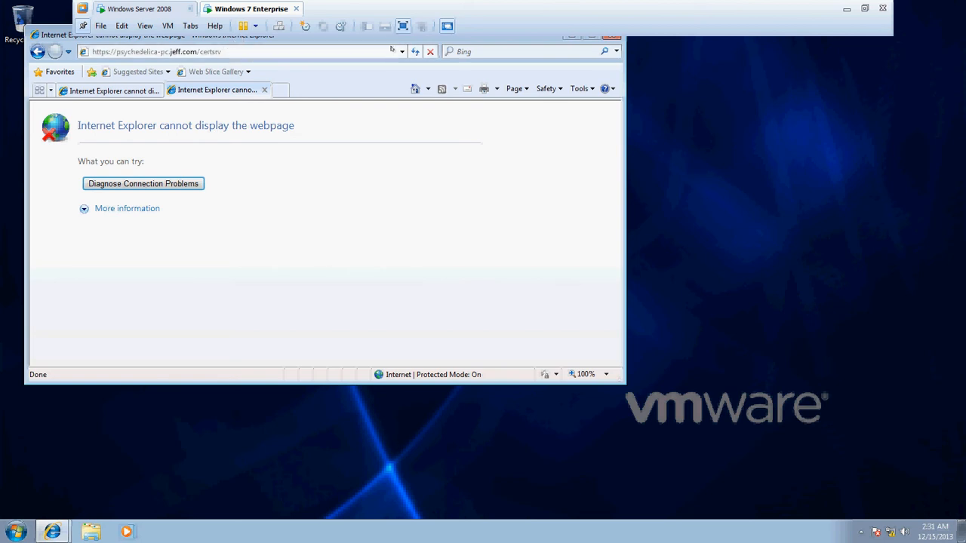
Step: Close Internet Explorer with all its tabs and power off the Windows 7 Enterprise virtual machine
{"action": "left_click", "coordinate": [612, 35]}
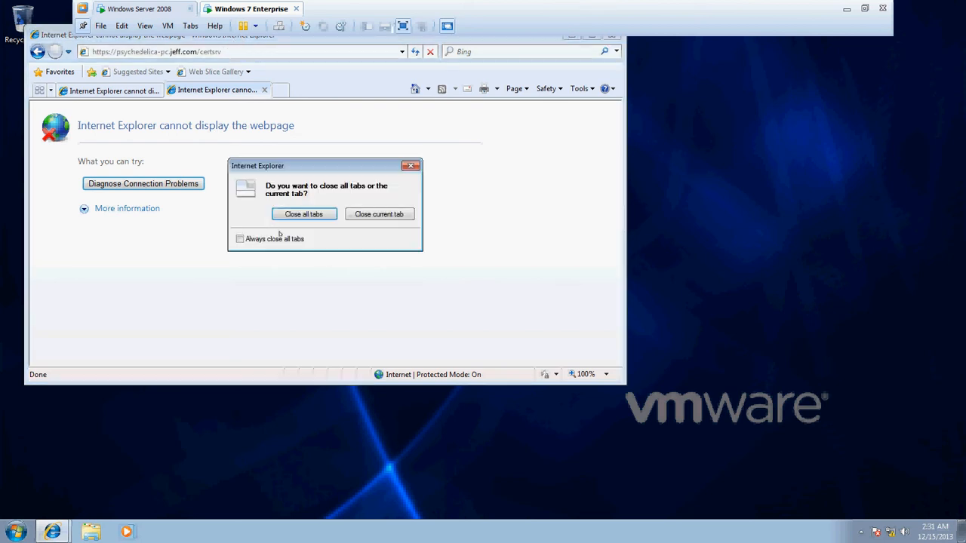
{"action": "left_click", "coordinate": [283, 212]}
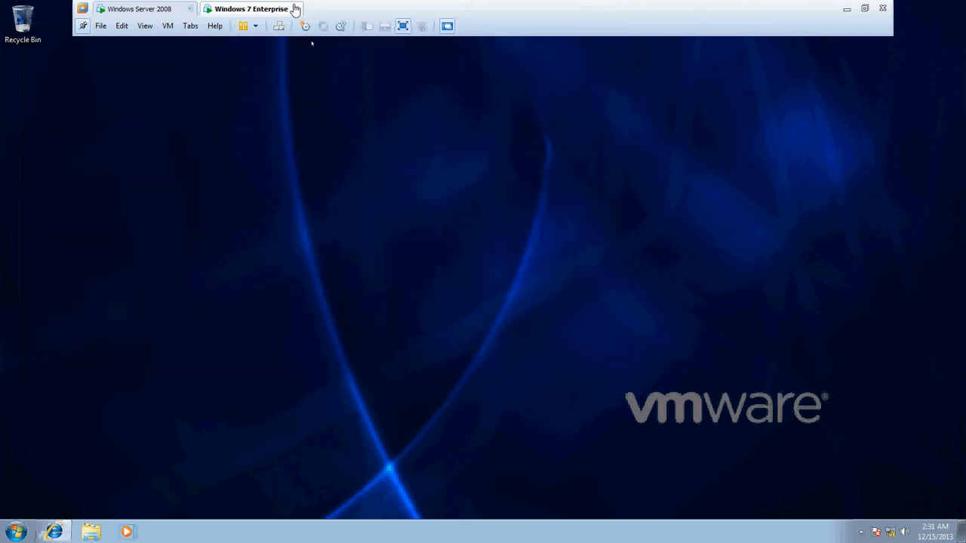
{"action": "left_click", "coordinate": [296, 9]}
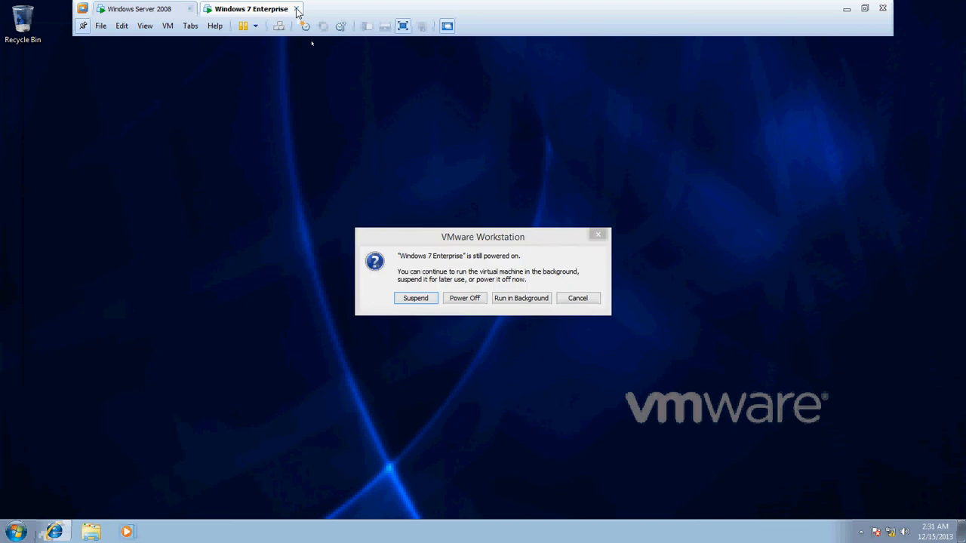
{"action": "left_click", "coordinate": [485, 303]}
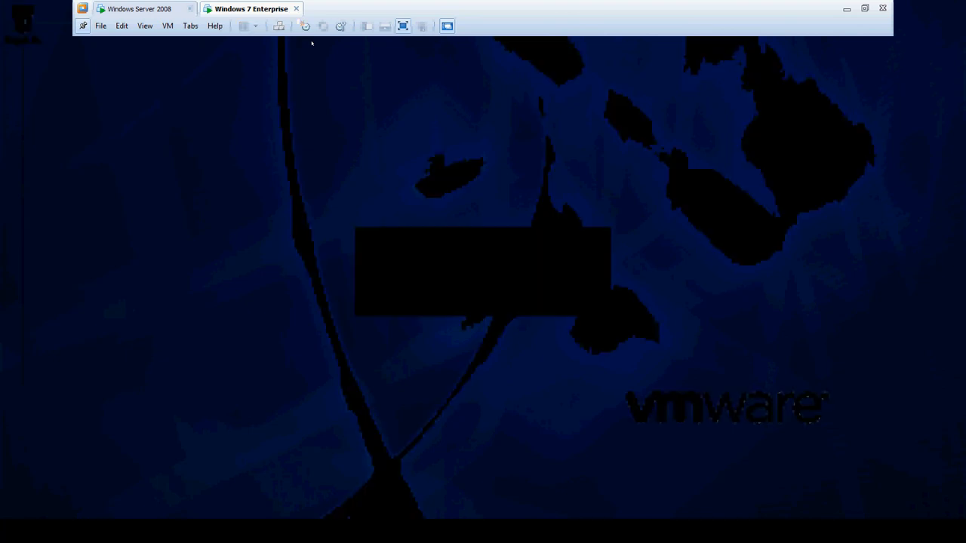
Step: Return to the Windows Server 2008 virtual machine and close IIS Manager and Server Manager
{"action": "left_click", "coordinate": [147, 9]}
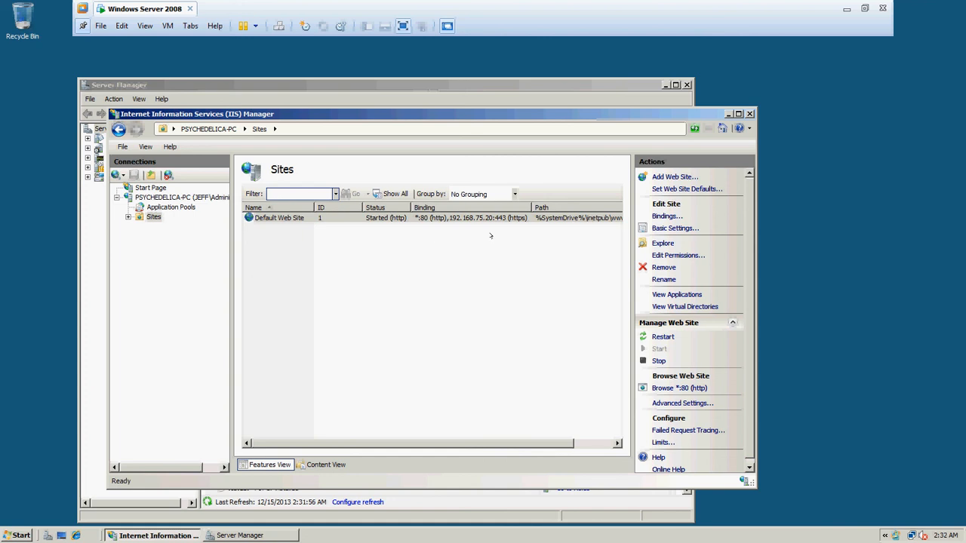
{"action": "left_click", "coordinate": [749, 114]}
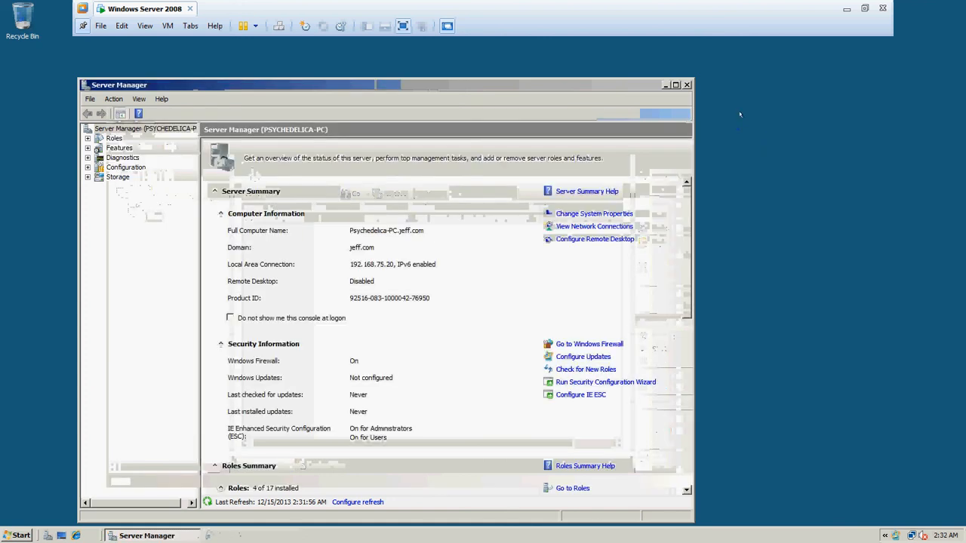
{"action": "left_click", "coordinate": [688, 85]}
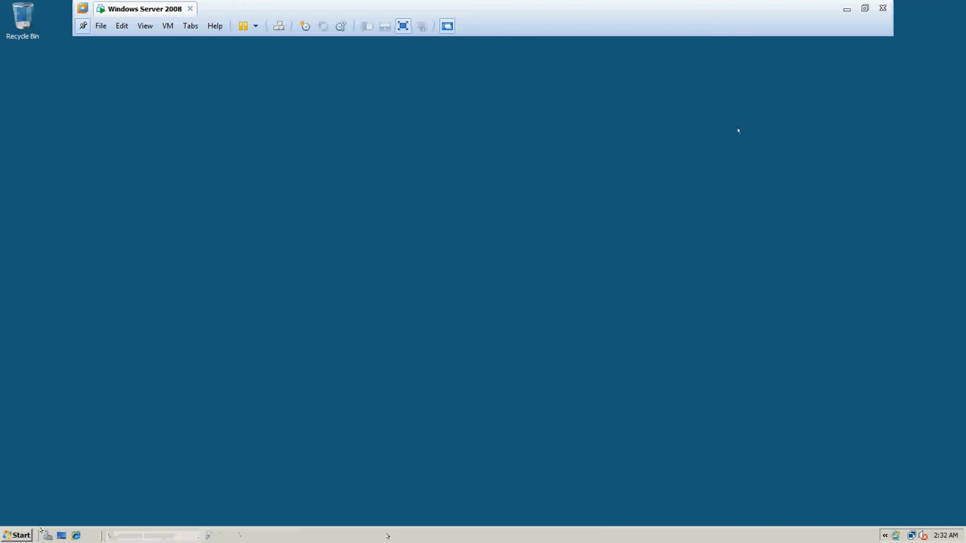